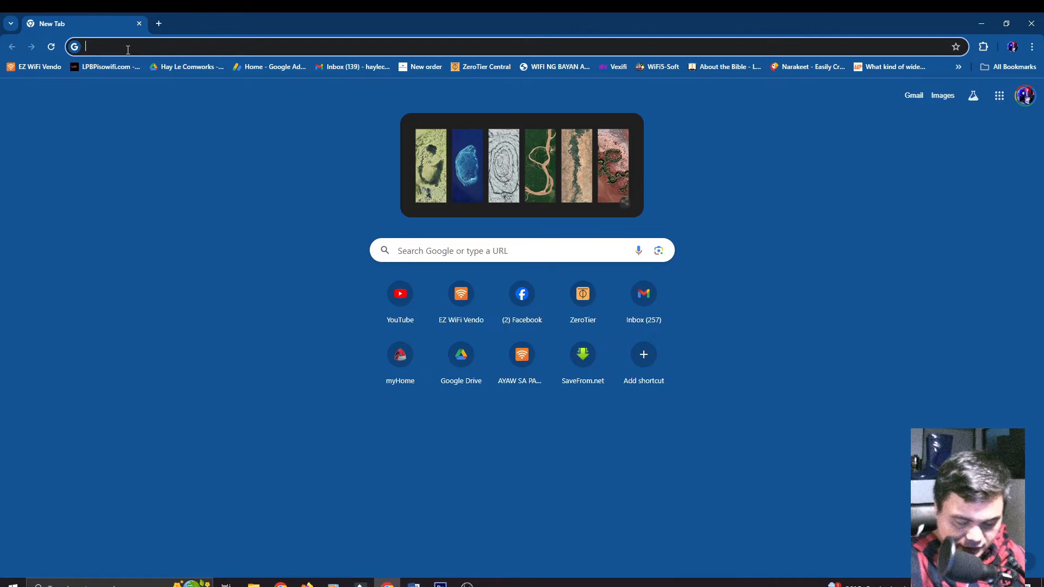
Step: Load mwlogin.net in Chrome to reach the MW301R Create Login Password page
{"action": "type", "text": "mw"}
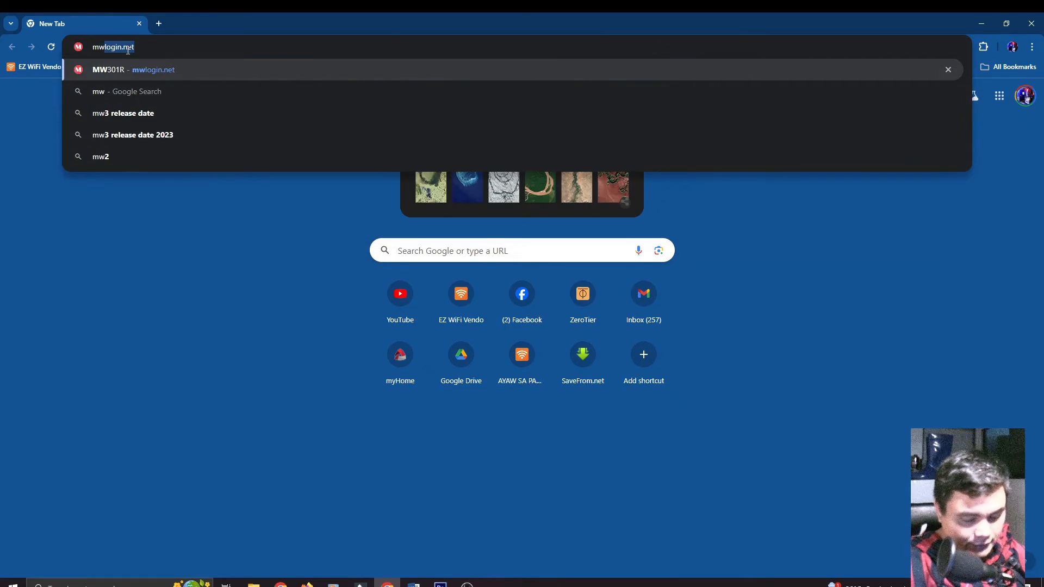
{"action": "type", "text": "login.net"}
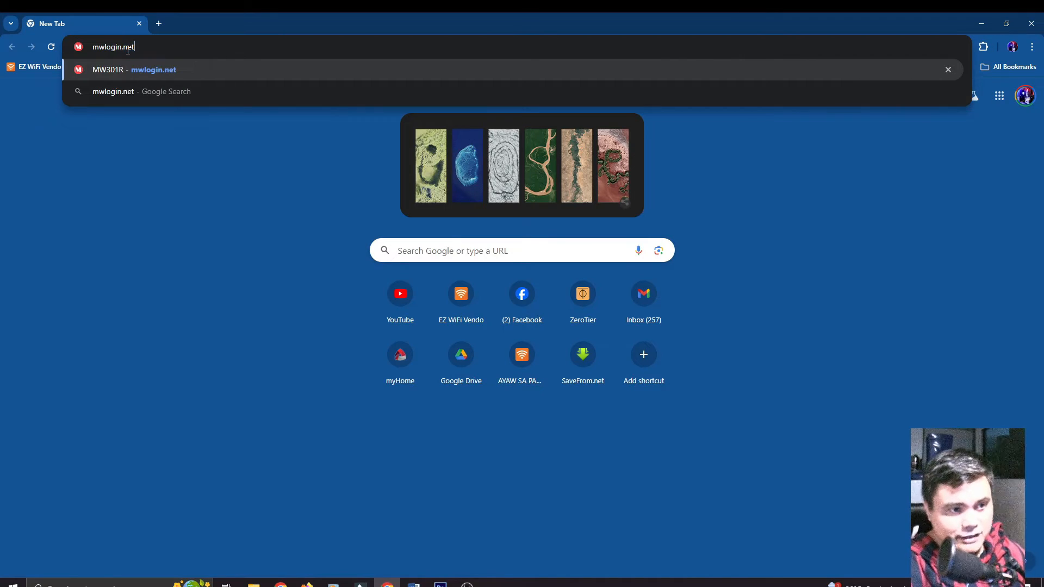
{"action": "left_click", "coordinate": [182, 70]}
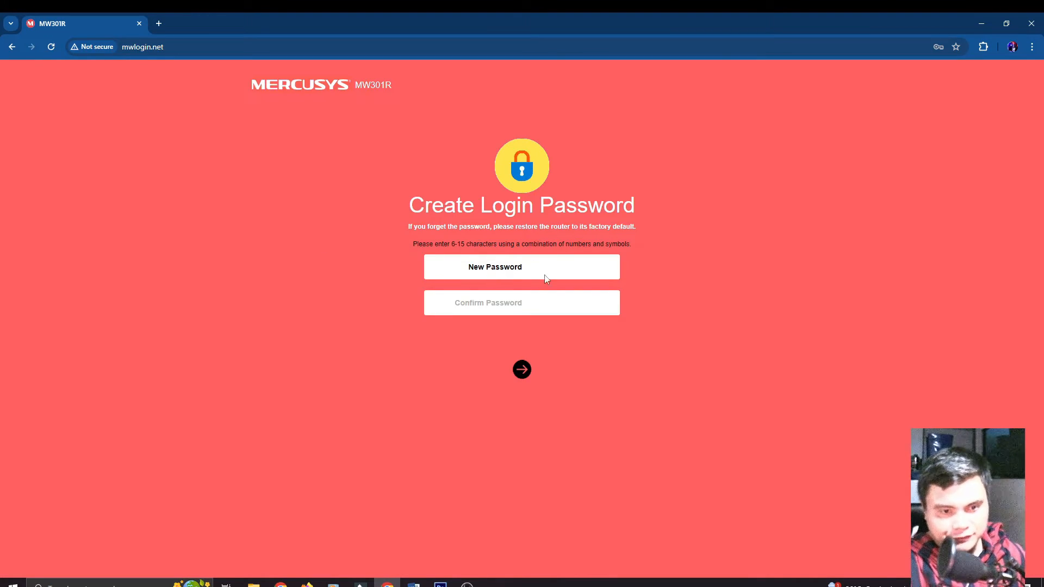
Step: Enter a strong login password in both fields, retyping until they match, and submit
{"action": "left_click", "coordinate": [563, 269]}
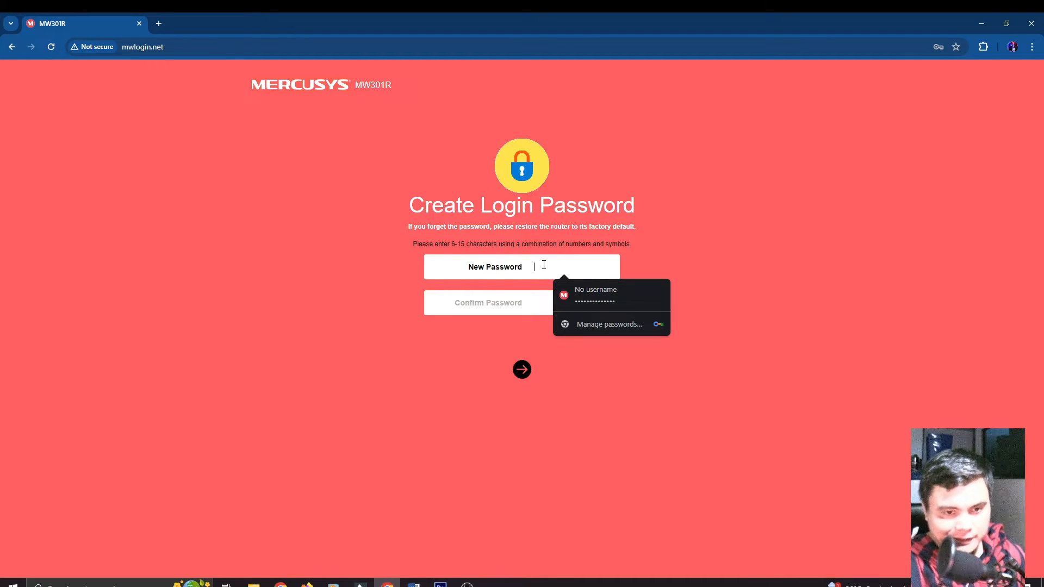
{"action": "left_click", "coordinate": [708, 256]}
{"action": "left_click", "coordinate": [570, 267]}
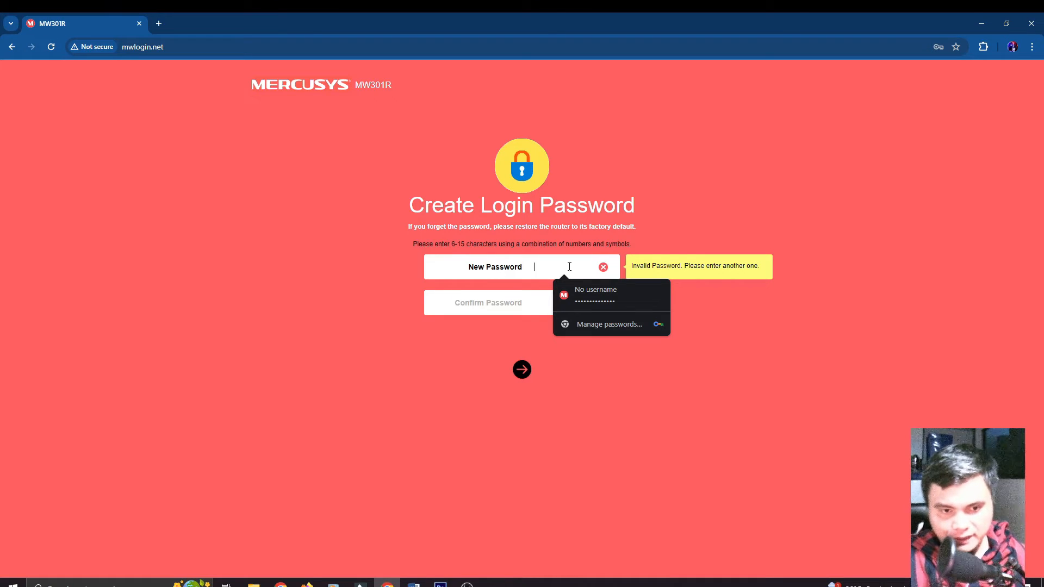
{"action": "type", "text": "*********"}
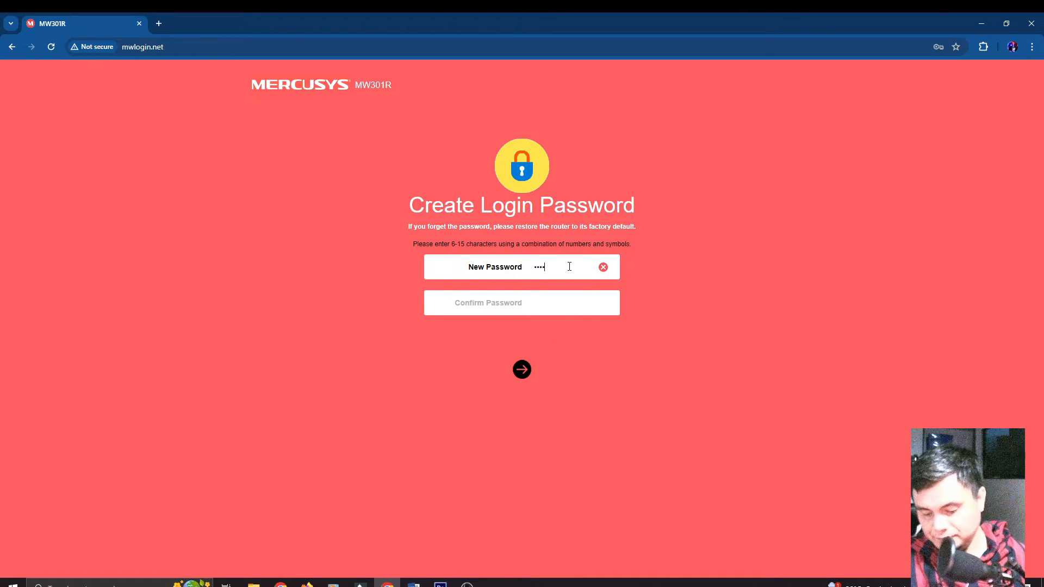
{"action": "type", "text": "***"}
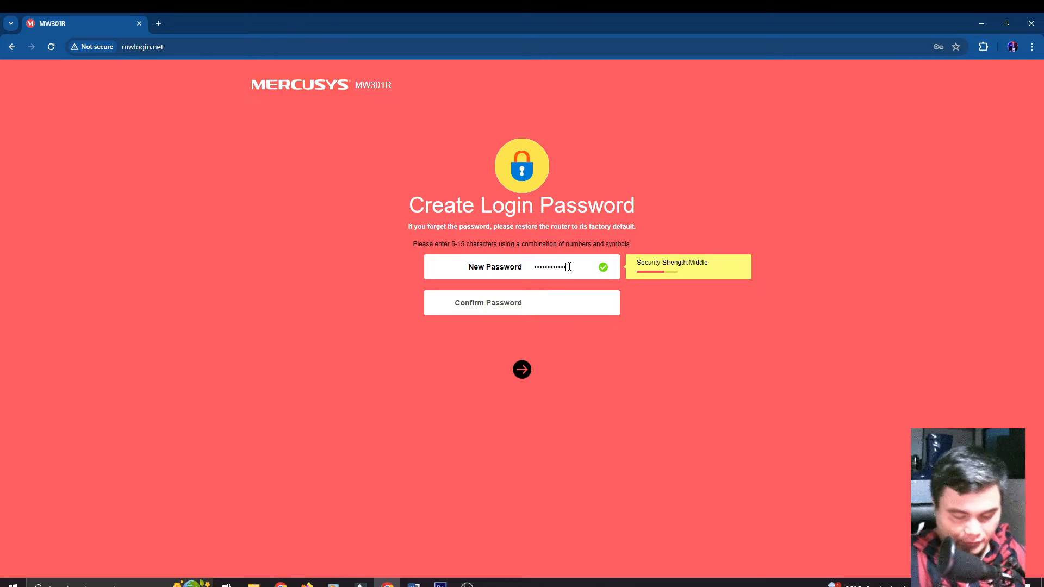
{"action": "type", "text": "**"}
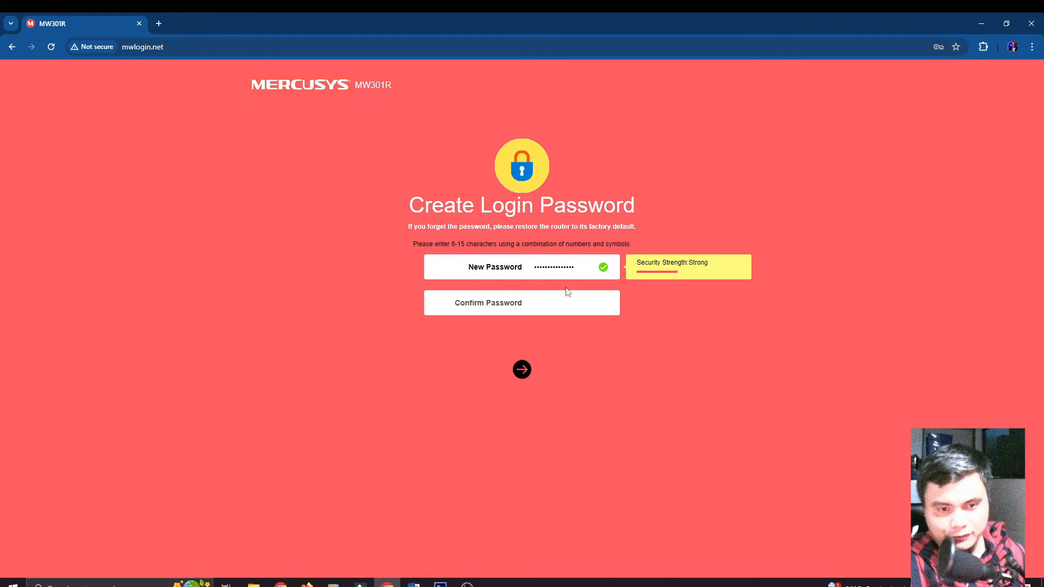
{"action": "left_click", "coordinate": [559, 301]}
{"action": "type", "text": "*********"}
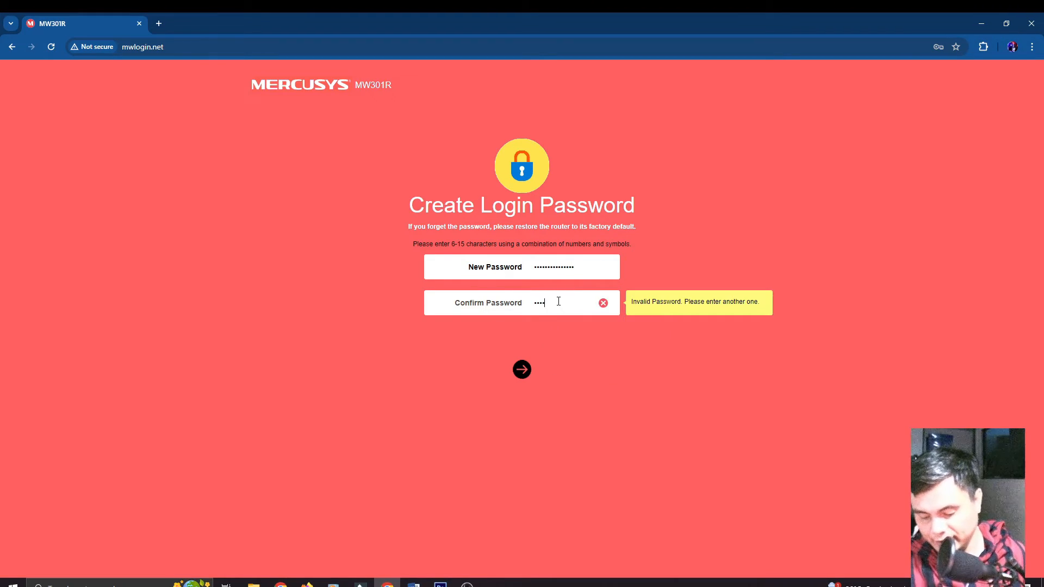
{"action": "type", "text": "****"}
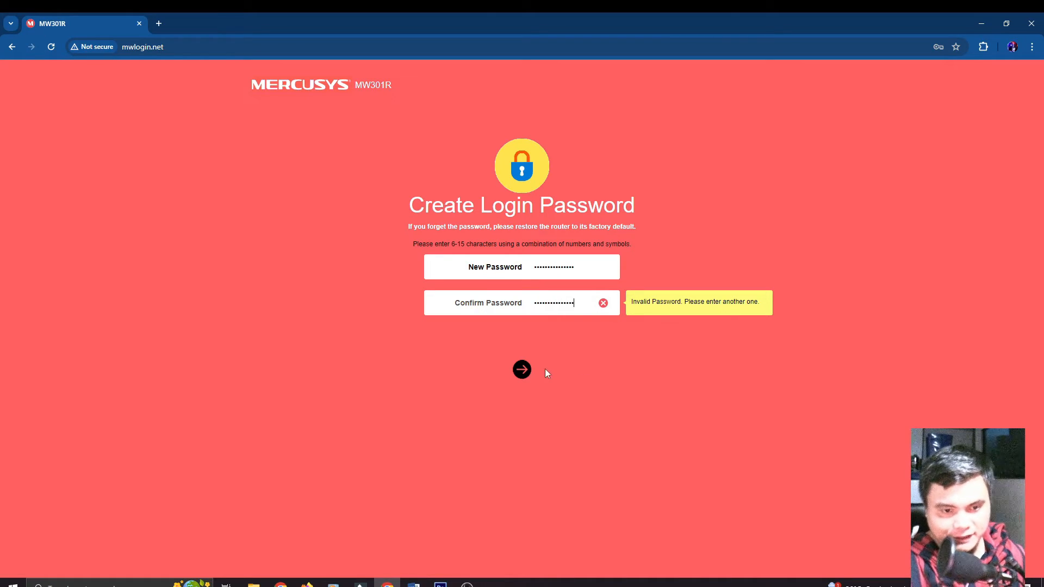
{"action": "double_click", "coordinate": [584, 302]}
{"action": "type", "text": "**********"}
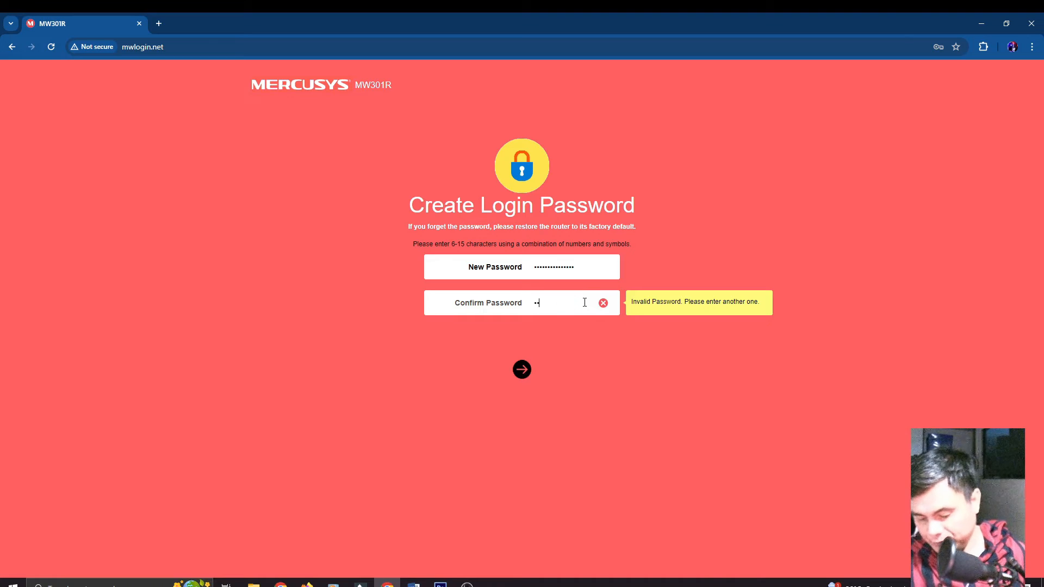
{"action": "type", "text": "**"}
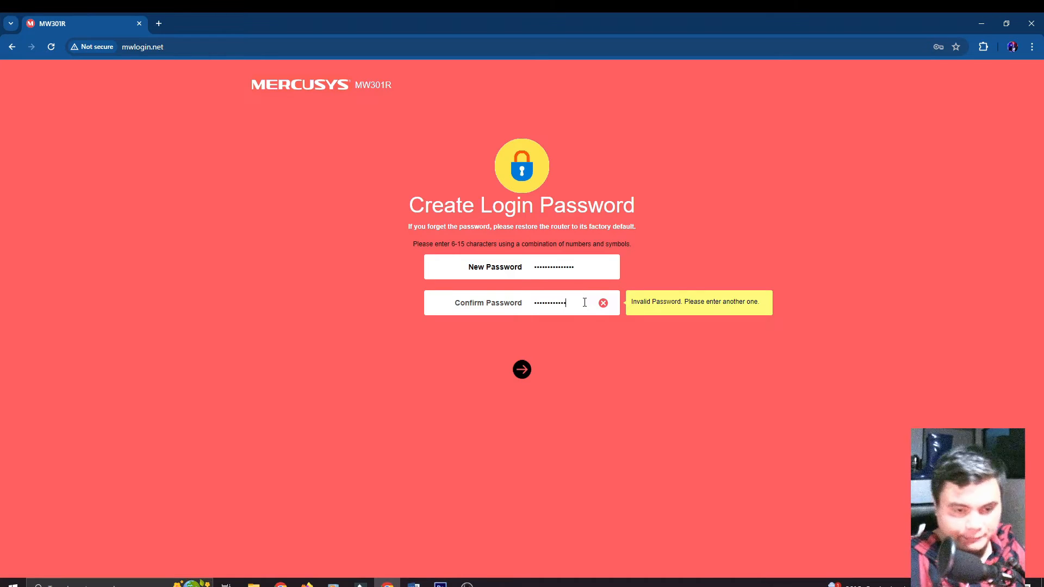
{"action": "type", "text": "**"}
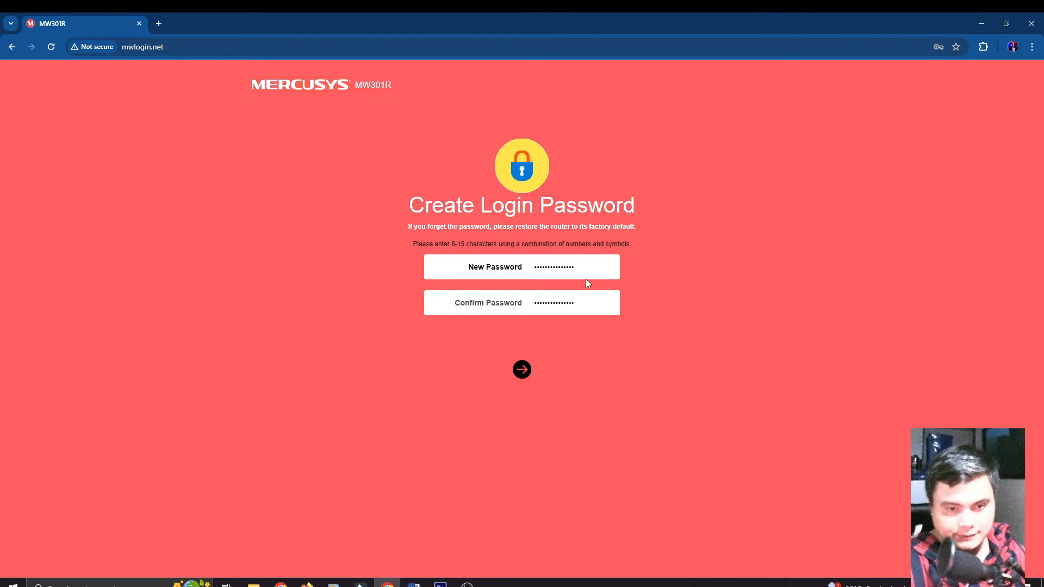
{"action": "left_click_drag", "start_coordinate": [580, 265], "coordinate": [535, 274]}
{"action": "type", "text": "**********"}
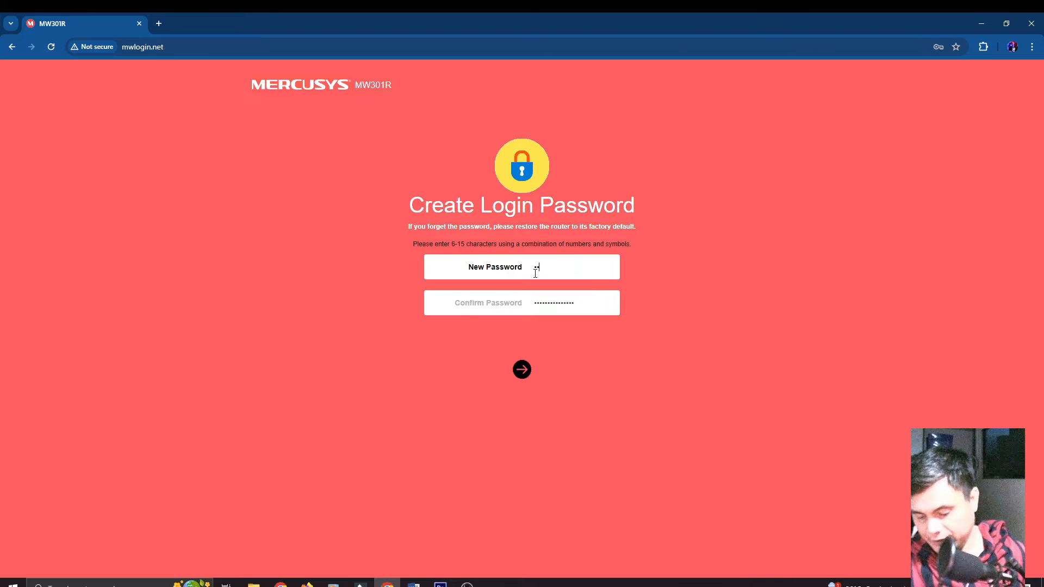
{"action": "type", "text": "**"}
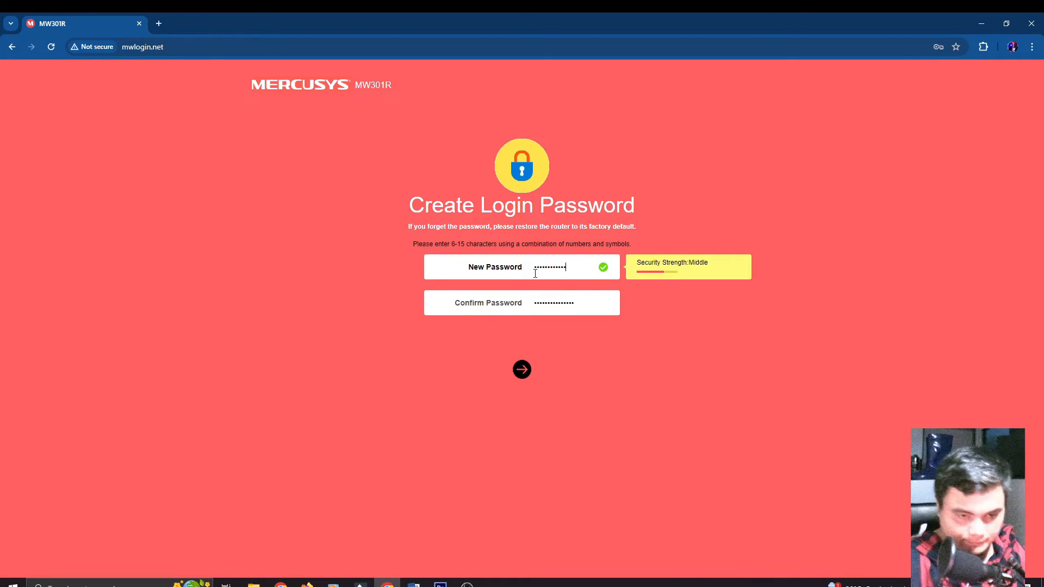
{"action": "type", "text": "***"}
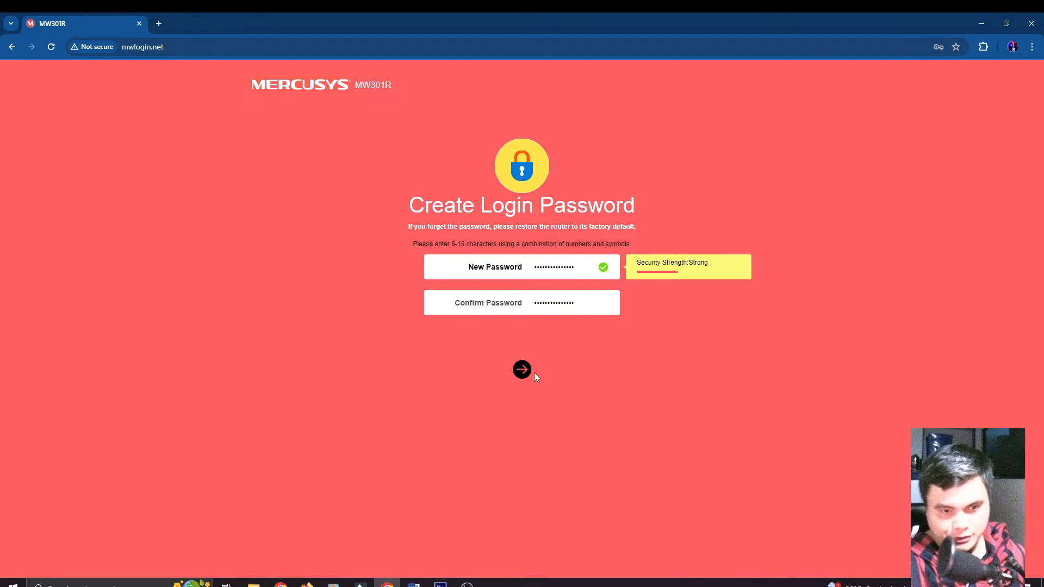
{"action": "left_click", "coordinate": [524, 373]}
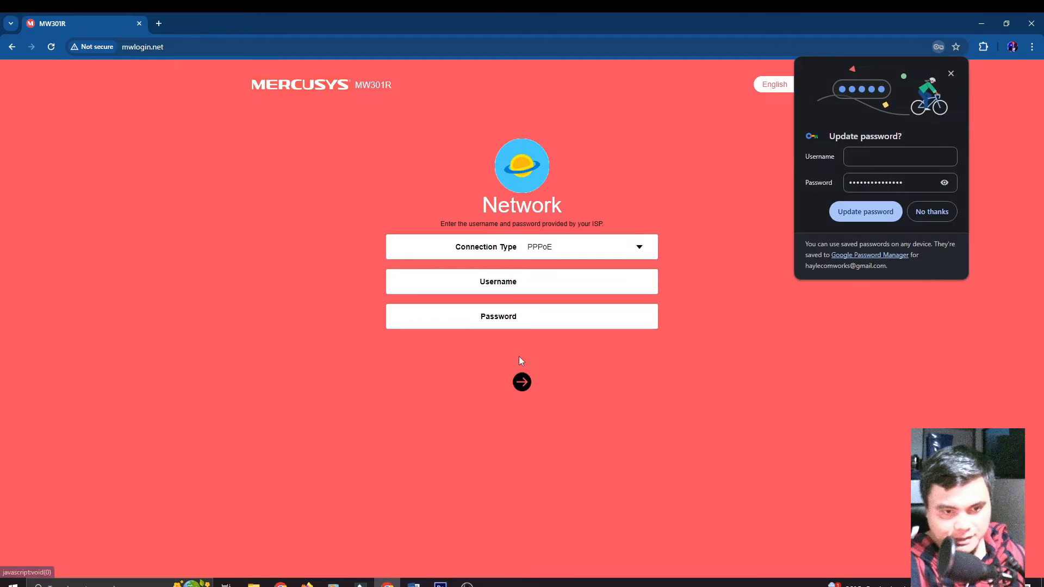
Step: Set the Connection Type to PPPoE after trying Static IP and Dynamic IP
{"action": "left_click", "coordinate": [951, 73]}
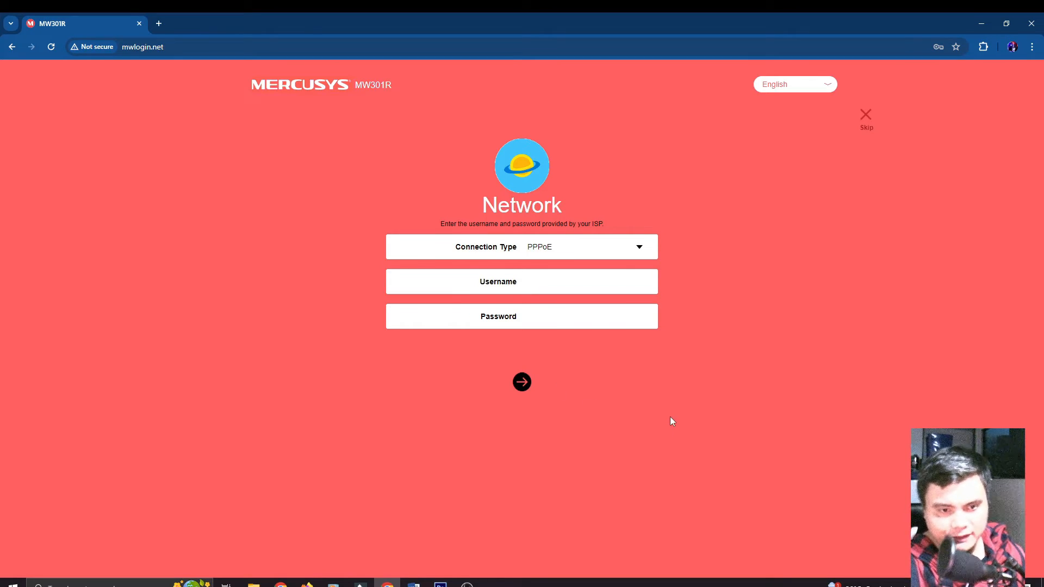
{"action": "left_click", "coordinate": [567, 252]}
{"action": "left_click", "coordinate": [467, 250]}
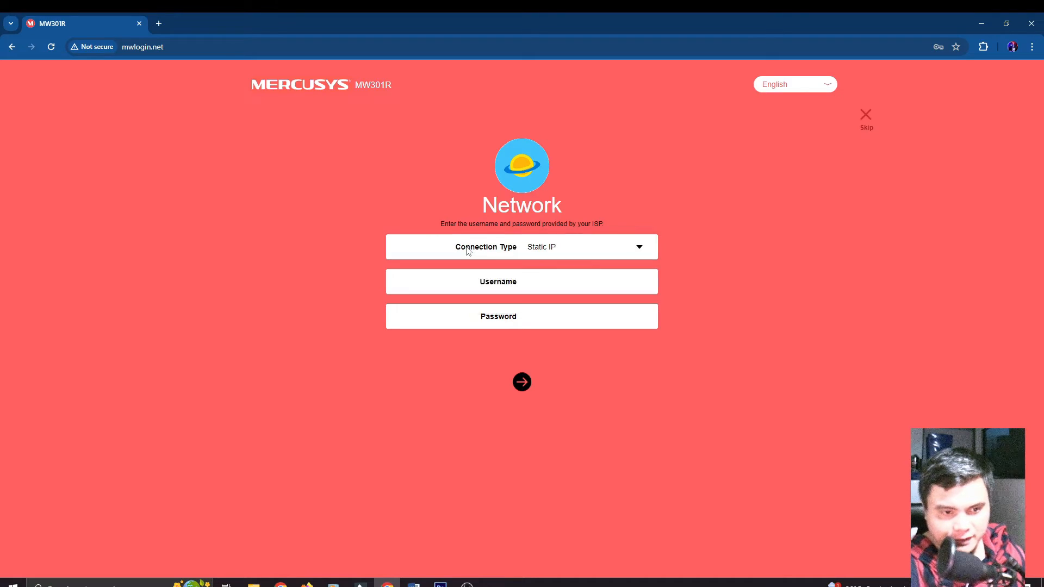
{"action": "left_click", "coordinate": [566, 249]}
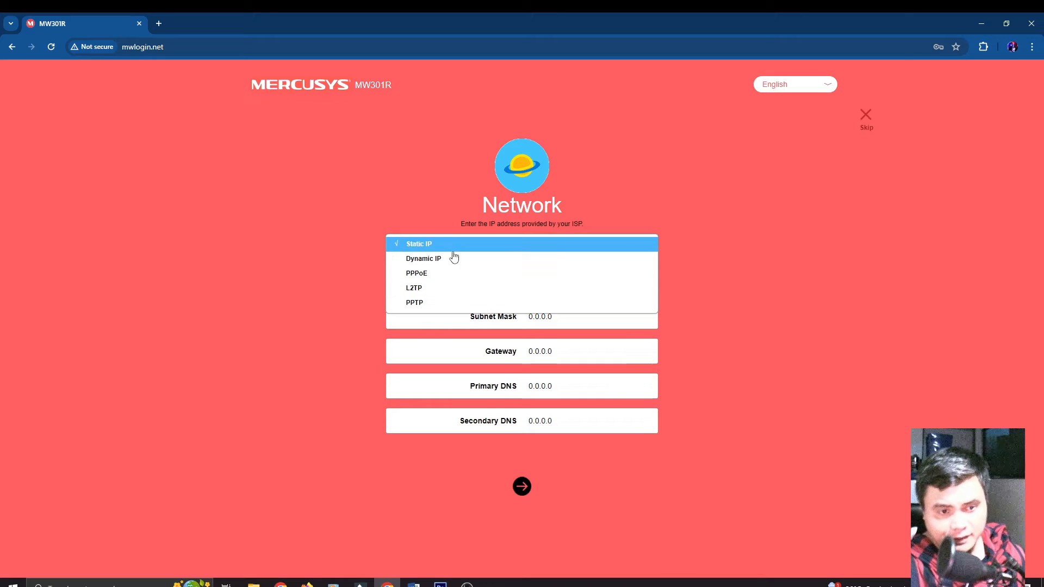
{"action": "left_click", "coordinate": [454, 258]}
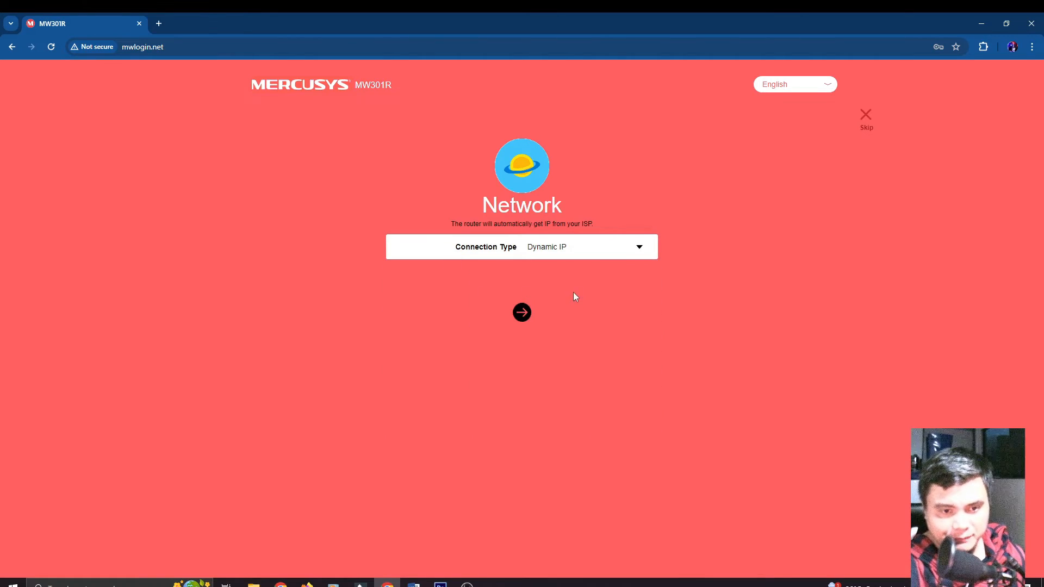
{"action": "left_click", "coordinate": [615, 254]}
{"action": "left_click", "coordinate": [463, 271]}
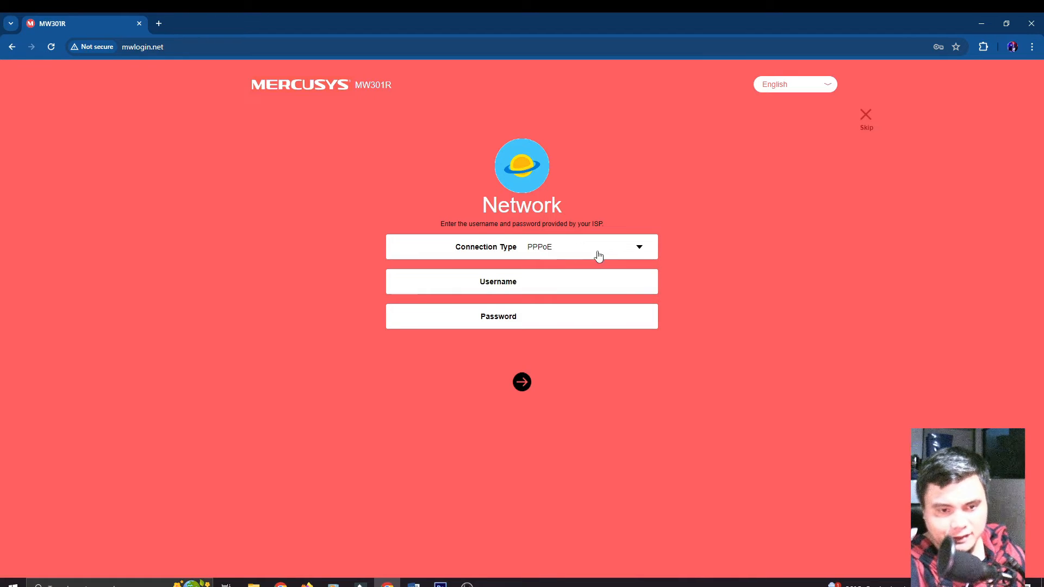
Step: Focus the PPPoE Username field and bring up the PPPoE SET-UP diagram in Photoshop
{"action": "left_click", "coordinate": [563, 283]}
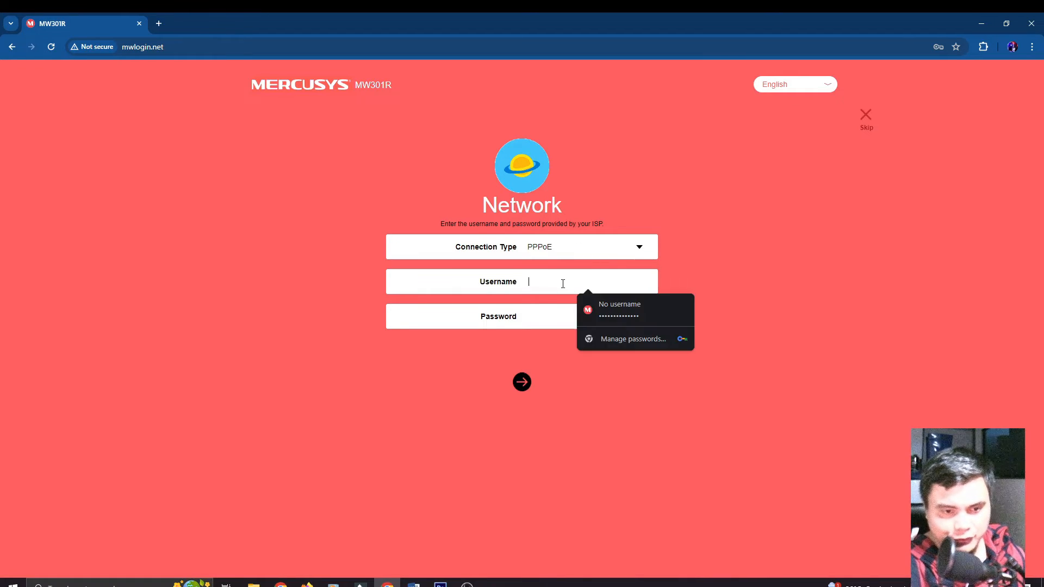
{"action": "left_click", "coordinate": [483, 361]}
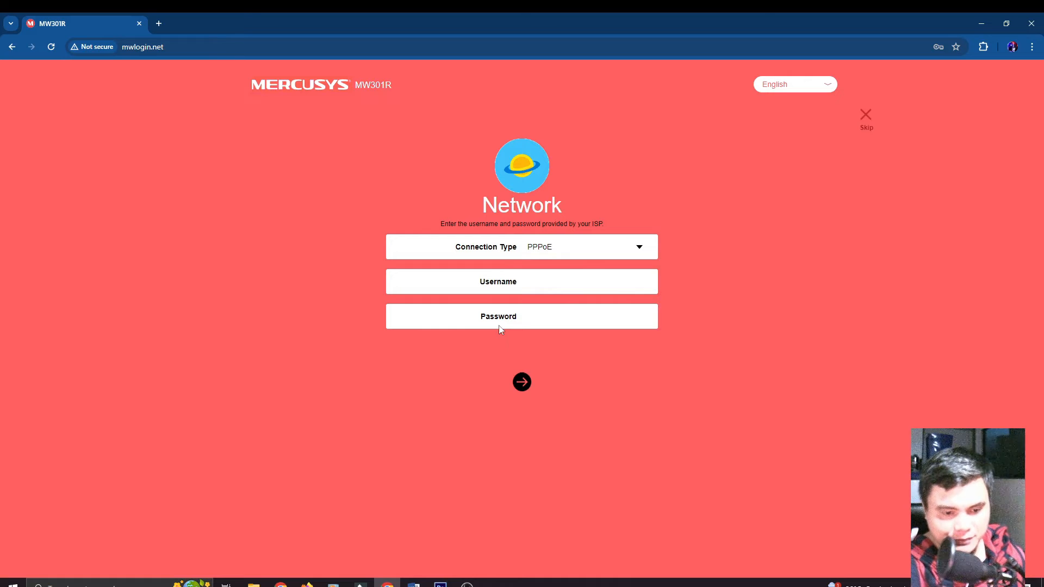
{"action": "left_click", "coordinate": [440, 585]}
{"action": "left_click_drag", "start_coordinate": [372, 334], "coordinate": [409, 353]}
{"action": "left_click_drag", "start_coordinate": [227, 205], "coordinate": [534, 279]}
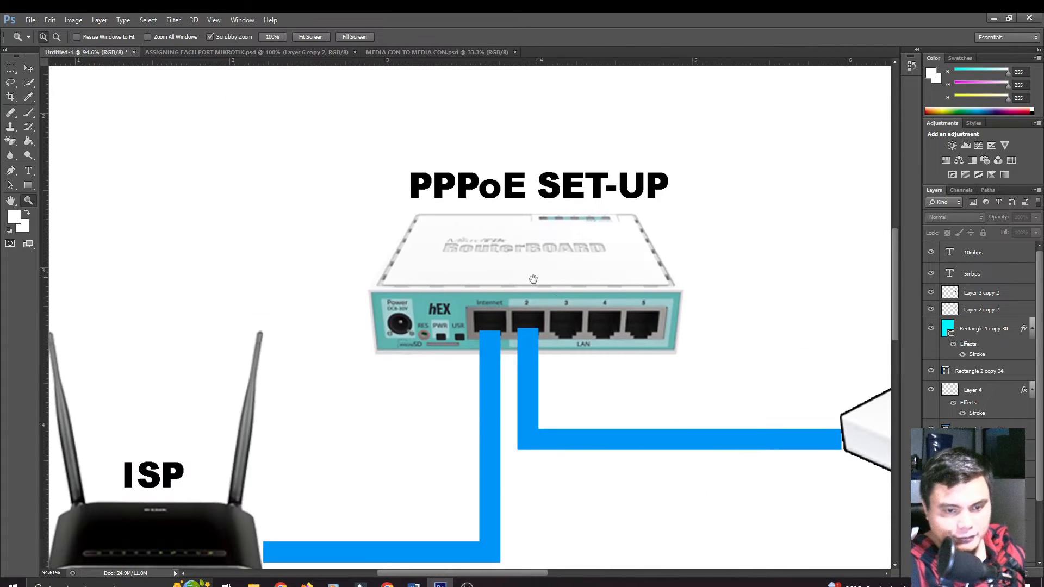
{"action": "left_click_drag", "start_coordinate": [614, 288], "coordinate": [525, 270]}
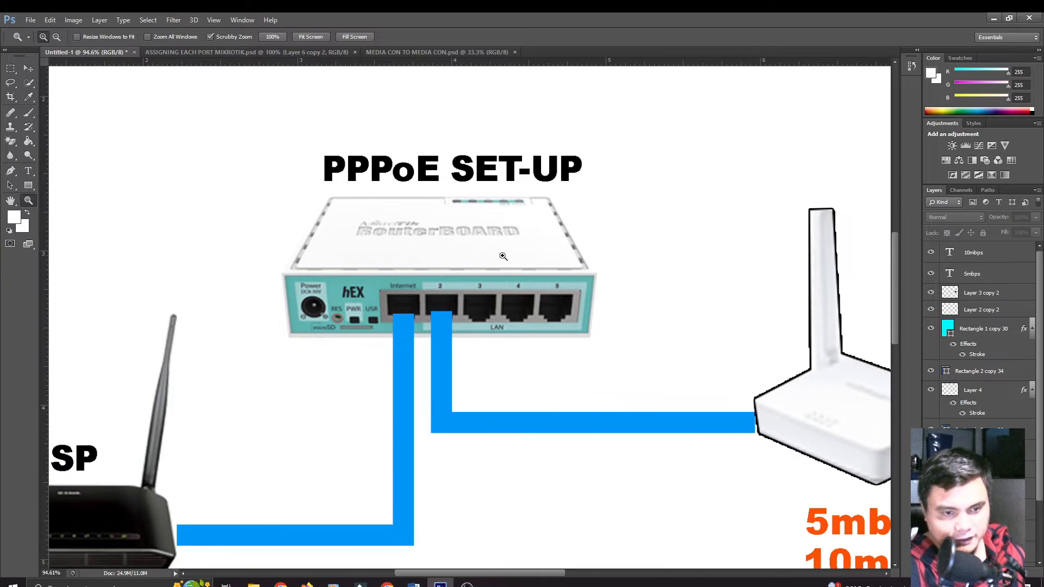
{"action": "left_click_drag", "start_coordinate": [756, 393], "coordinate": [420, 345]}
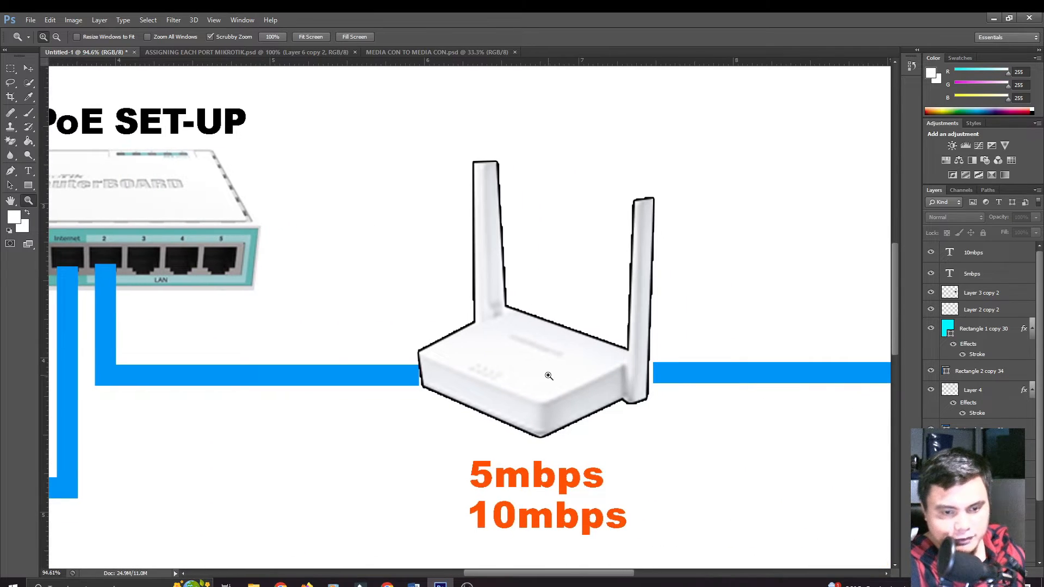
{"action": "mouse_move", "coordinate": [549, 376]}
{"action": "left_mouse_down"}
{"action": "mouse_move", "coordinate": [562, 387]}
{"action": "mouse_move", "coordinate": [536, 372]}
{"action": "left_mouse_up"}
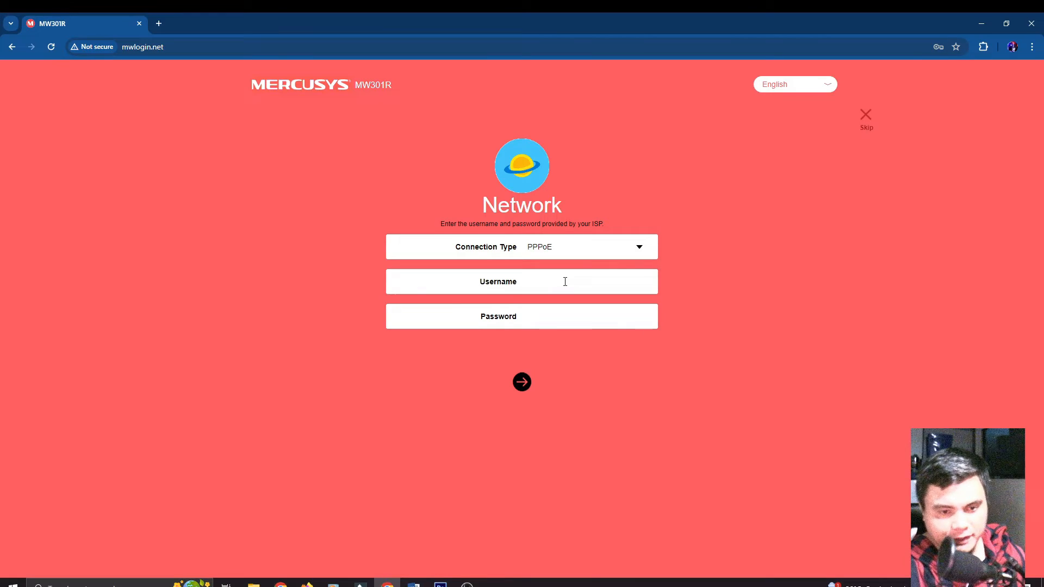
{"action": "left_click", "coordinate": [565, 282]}
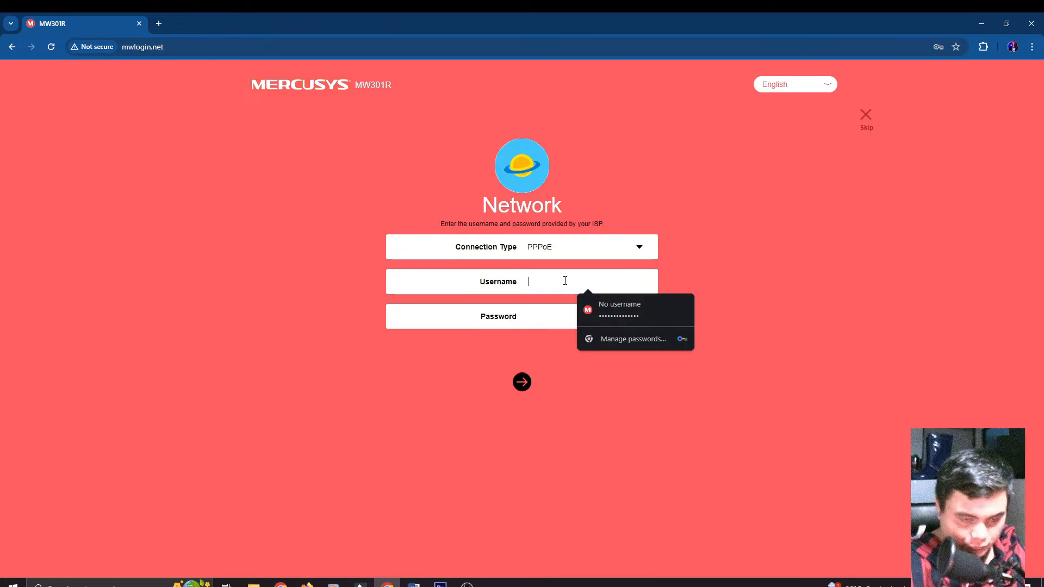
Step: Enter the 5M-profile PPPoE username and its password
{"action": "type", "text": "c"}
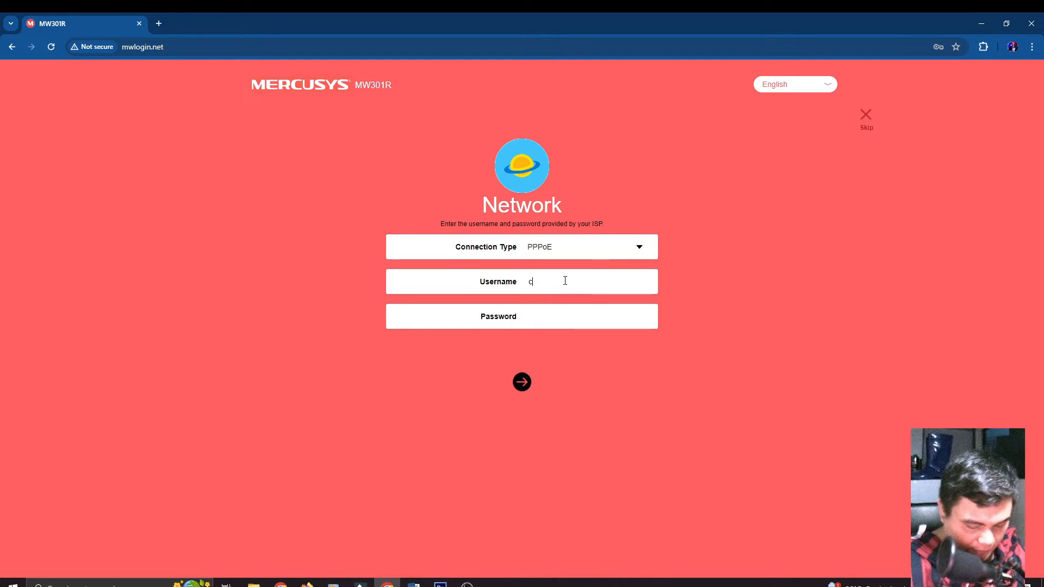
{"action": "type", "text": "lient1"}
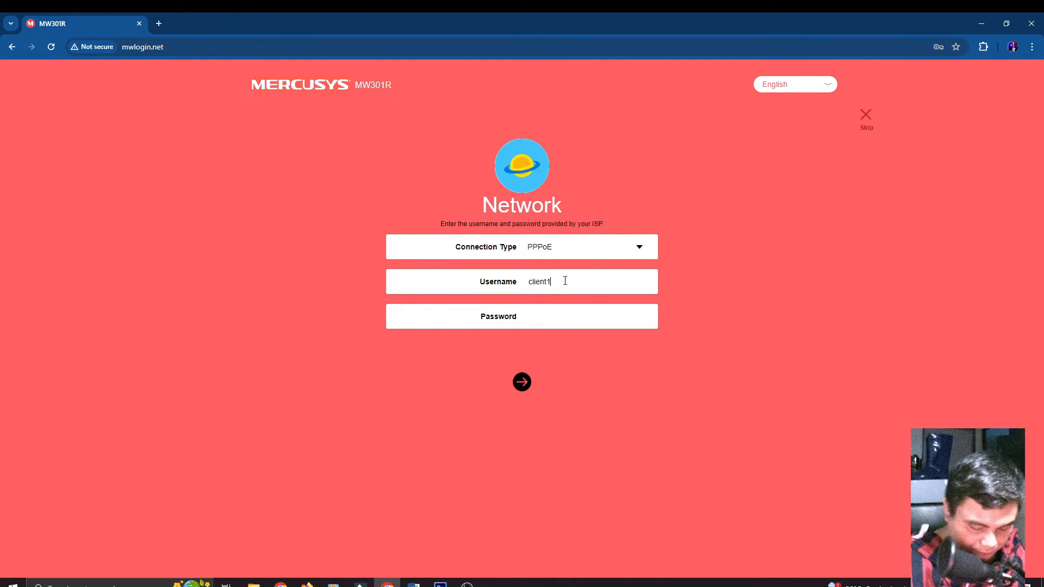
{"action": "type", "text": "/5"}
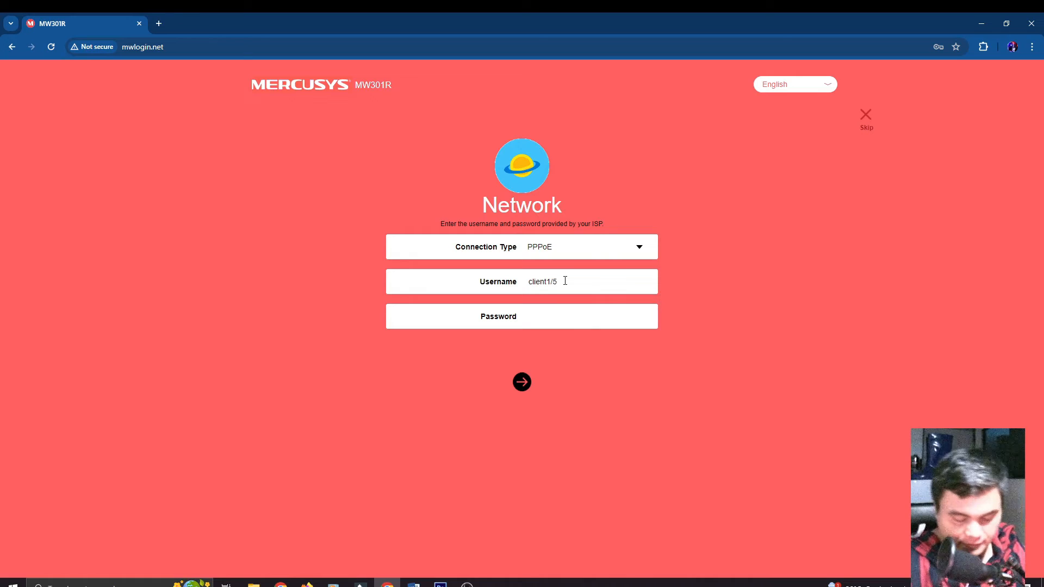
{"action": "type", "text": "M"}
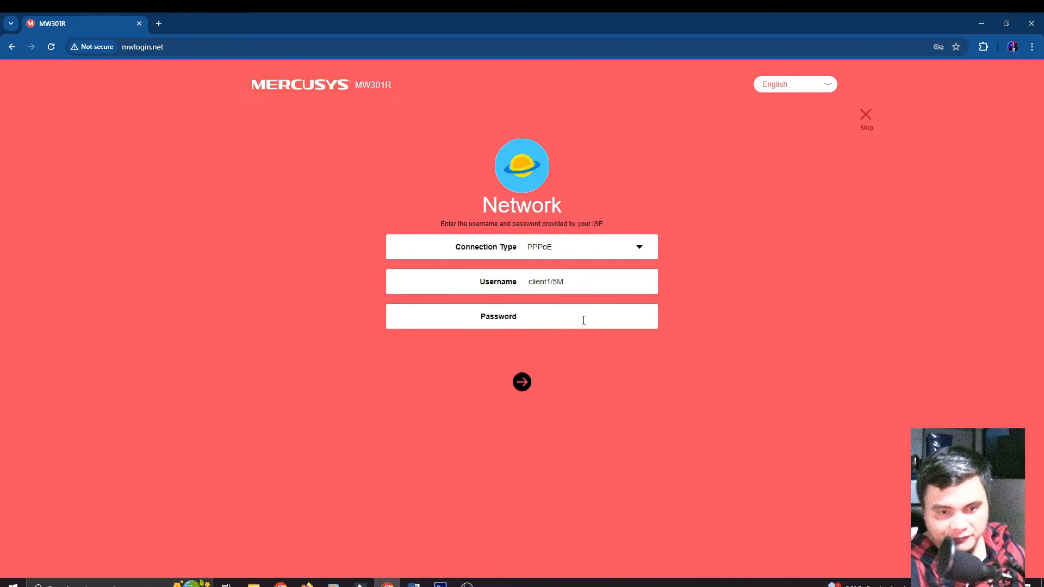
{"action": "left_click", "coordinate": [562, 316]}
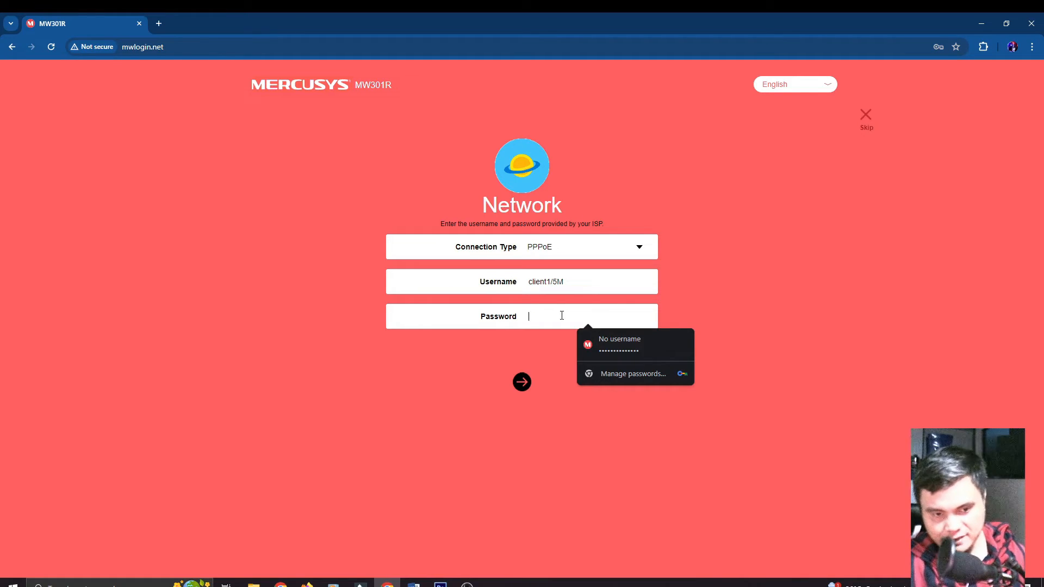
{"action": "type", "text": "•••••"}
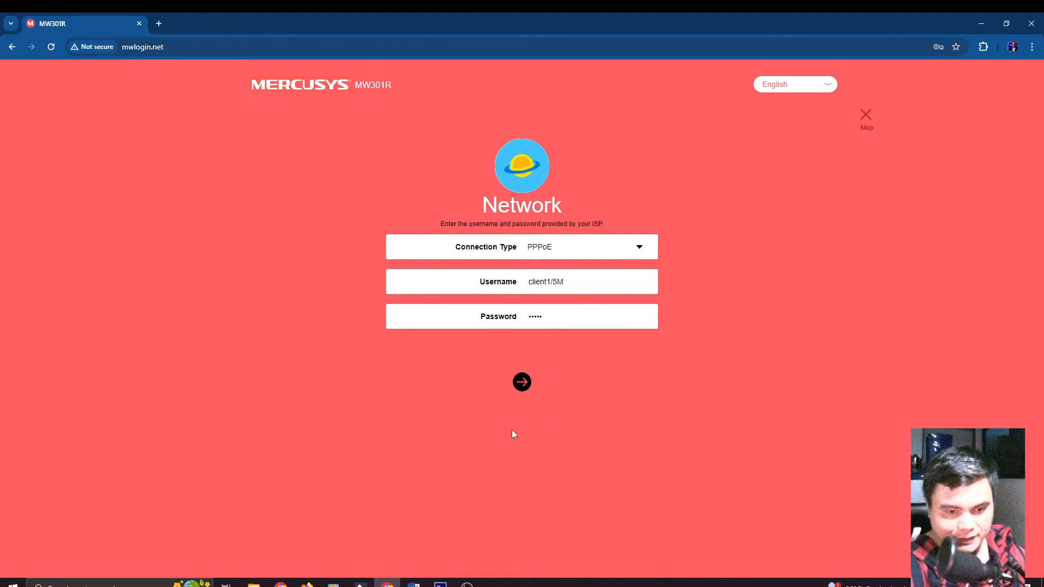
Step: Replace the SSID MERCUSYS_5E8E with a new network name and set a Wi-Fi password
{"action": "left_click", "coordinate": [522, 384]}
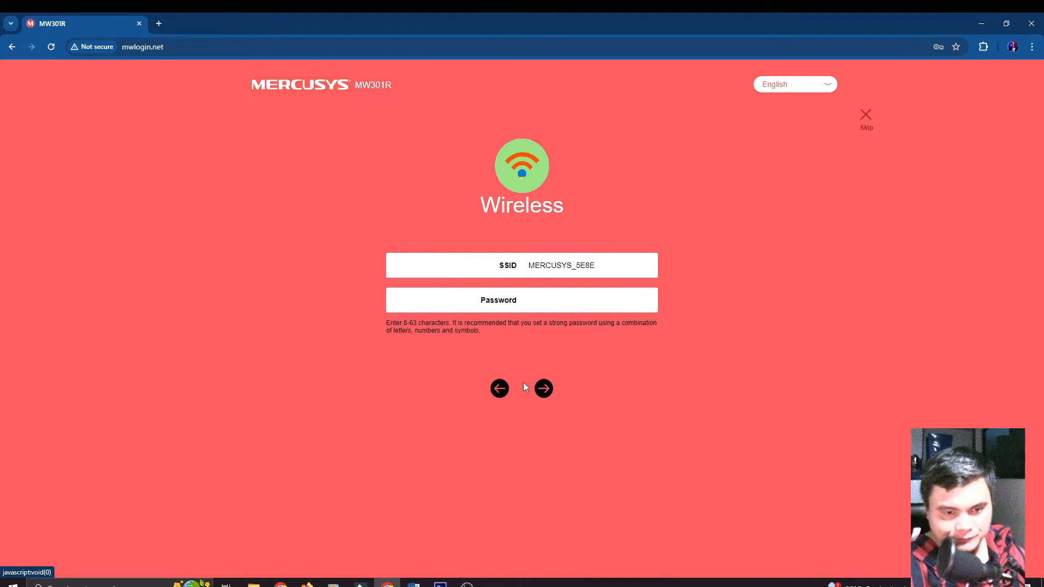
{"action": "double_click", "coordinate": [577, 272]}
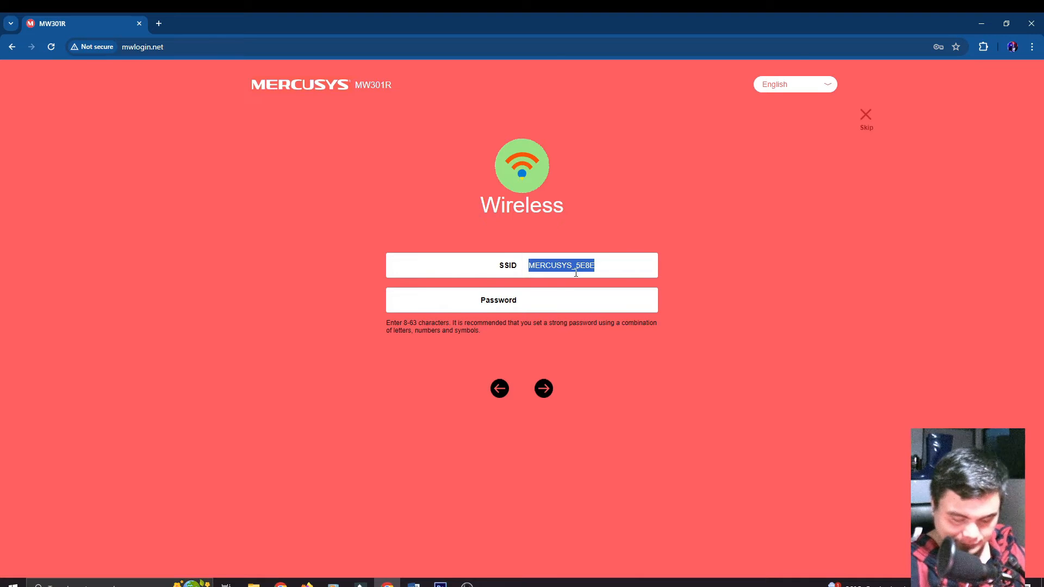
{"action": "type", "text": "Juan"}
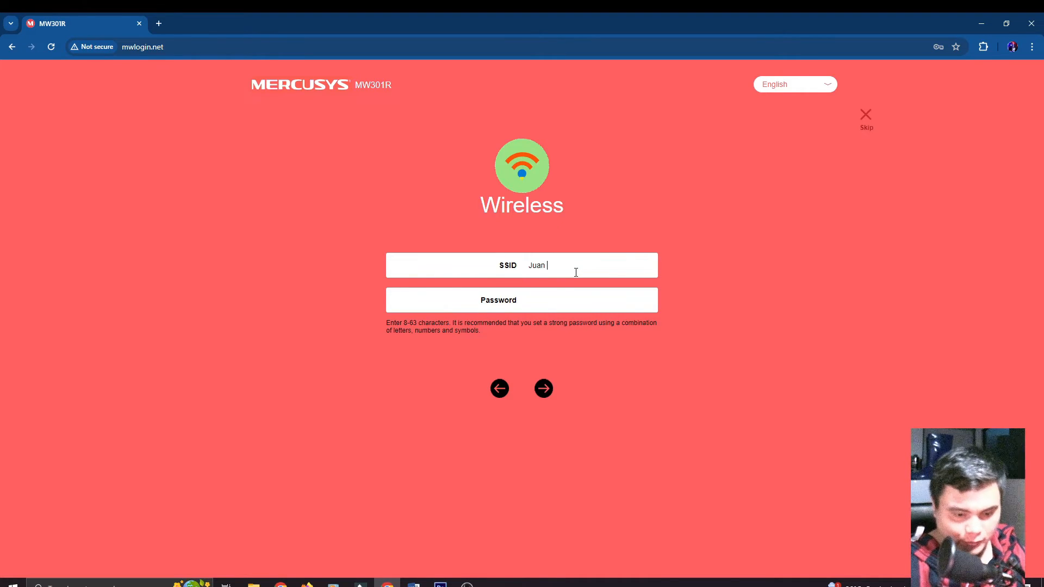
{"action": "type", "text": " Wifi"}
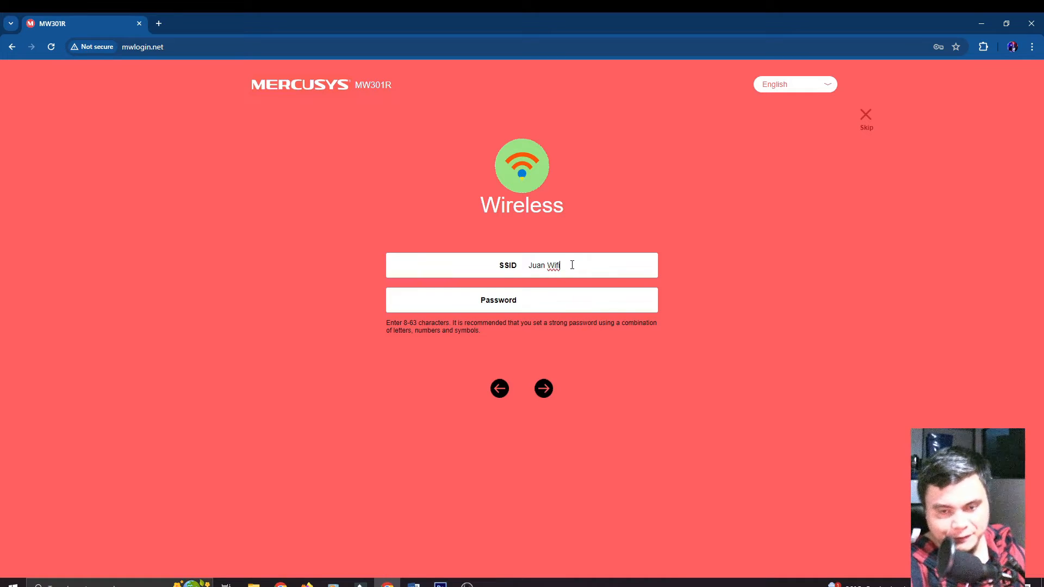
{"action": "left_click", "coordinate": [577, 297]}
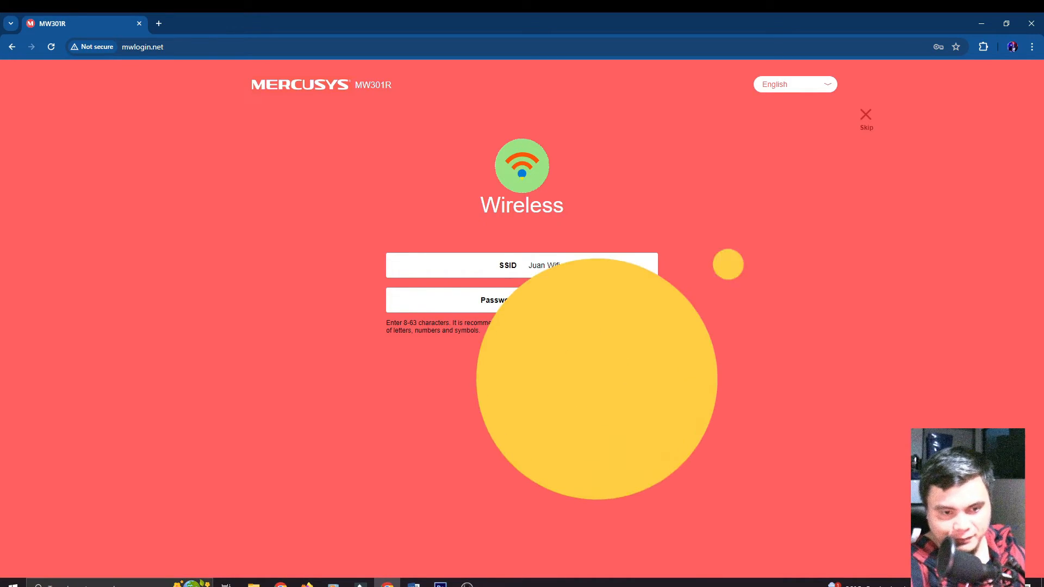
{"action": "type", "text": "1"}
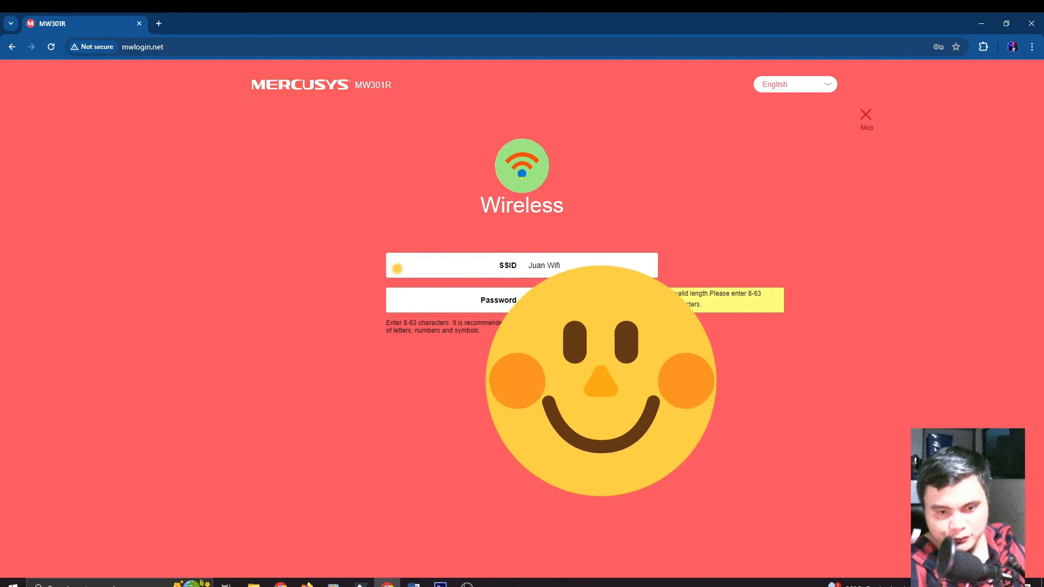
{"action": "type", "text": "8"}
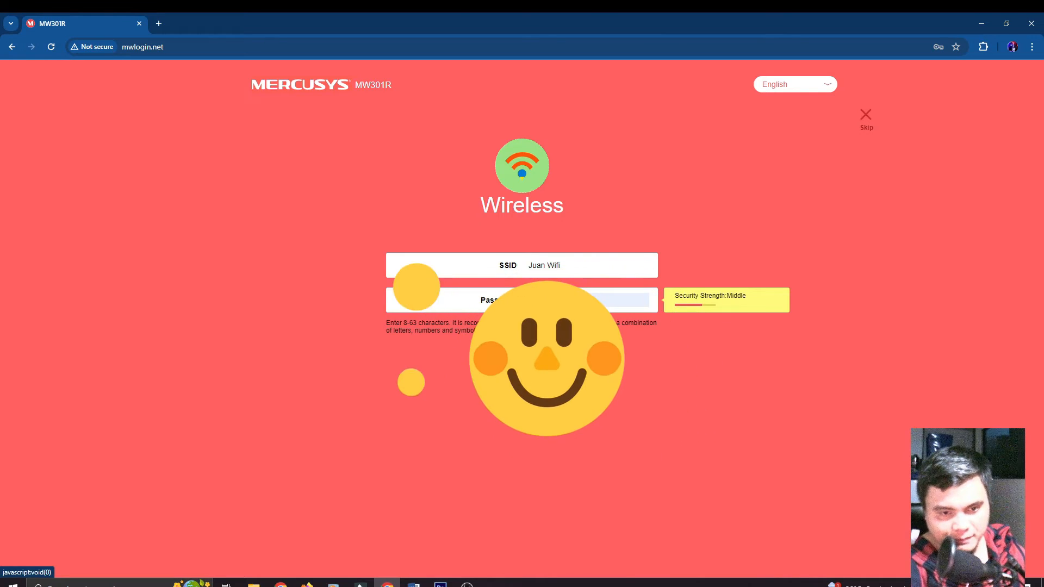
{"action": "left_click", "coordinate": [545, 389]}
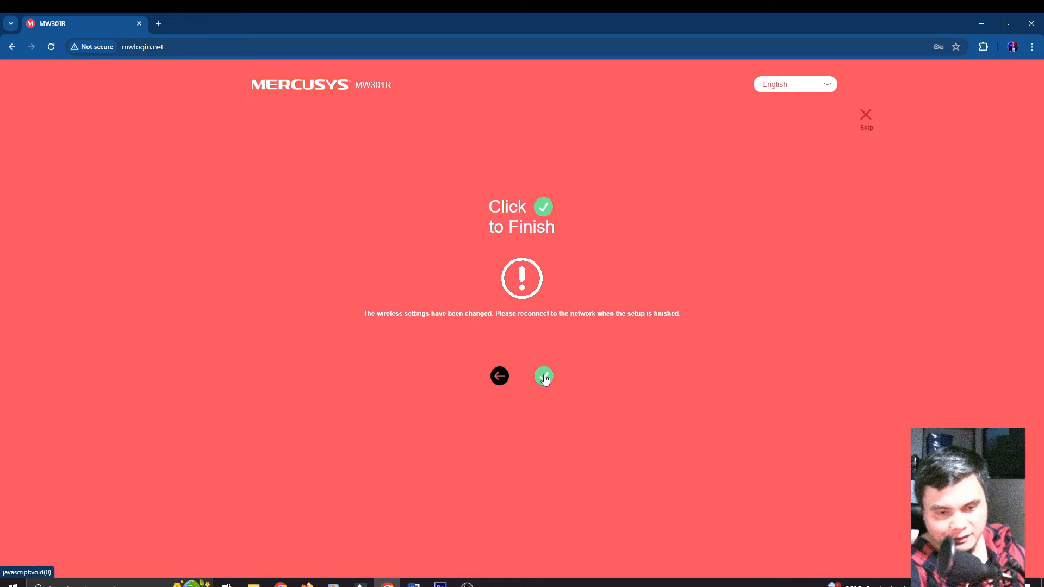
Step: Finish quick setup and review the Network page's obtained IP and DNS 8.8.8.8, 8.8.4.4
{"action": "left_click", "coordinate": [544, 377]}
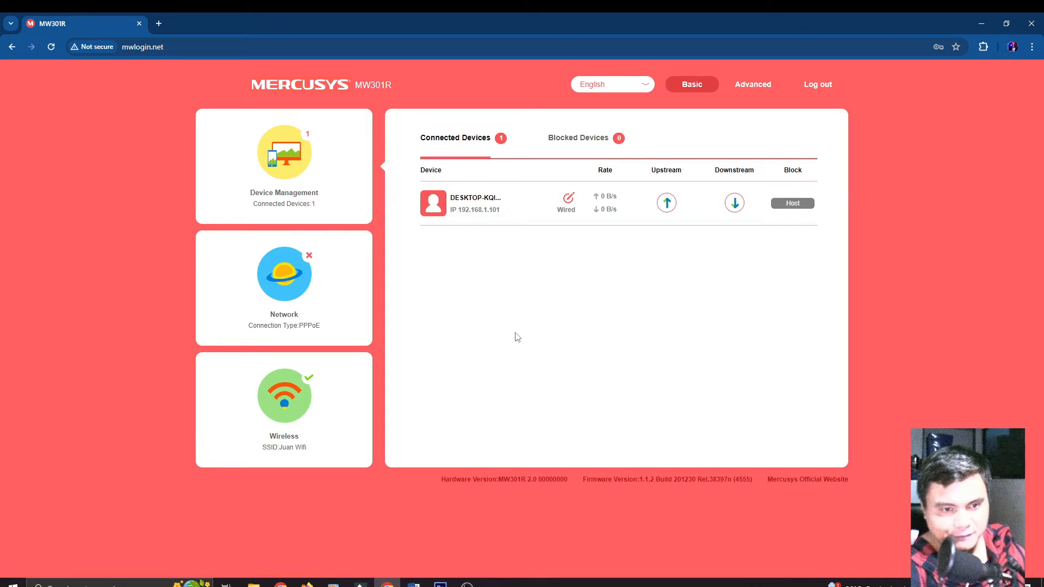
{"action": "left_click", "coordinate": [305, 293]}
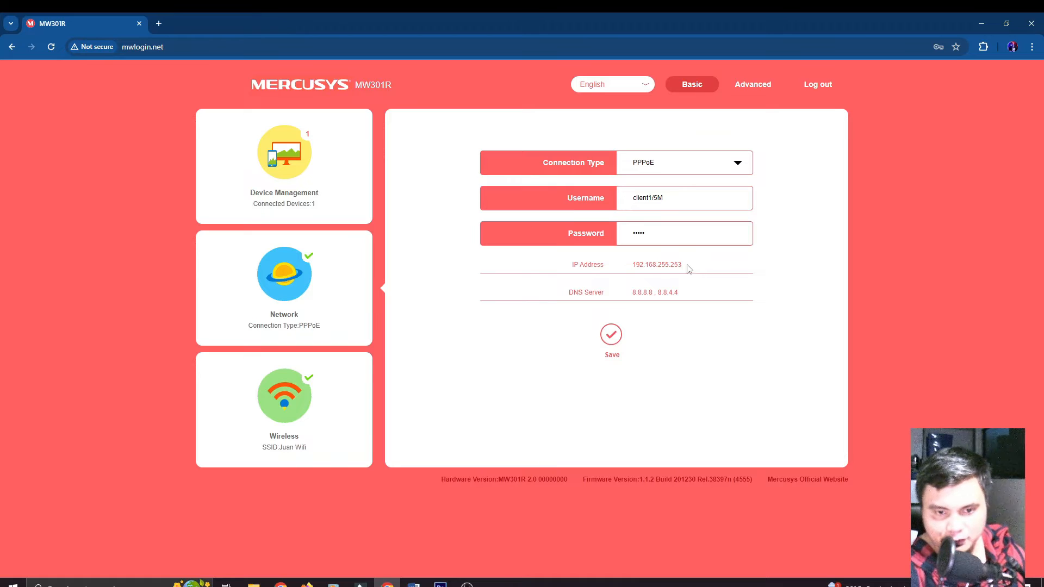
{"action": "left_click_drag", "start_coordinate": [688, 270], "coordinate": [626, 267]}
{"action": "left_click", "coordinate": [566, 265]}
{"action": "left_click", "coordinate": [626, 295]}
{"action": "left_click_drag", "start_coordinate": [690, 293], "coordinate": [631, 294]}
{"action": "left_click", "coordinate": [638, 292]}
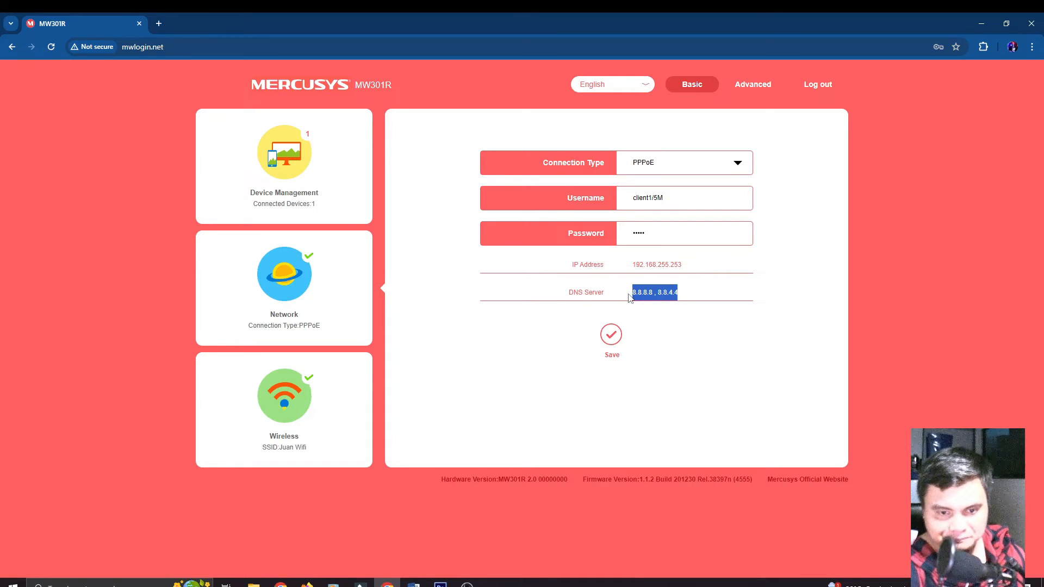
{"action": "left_click", "coordinate": [702, 279]}
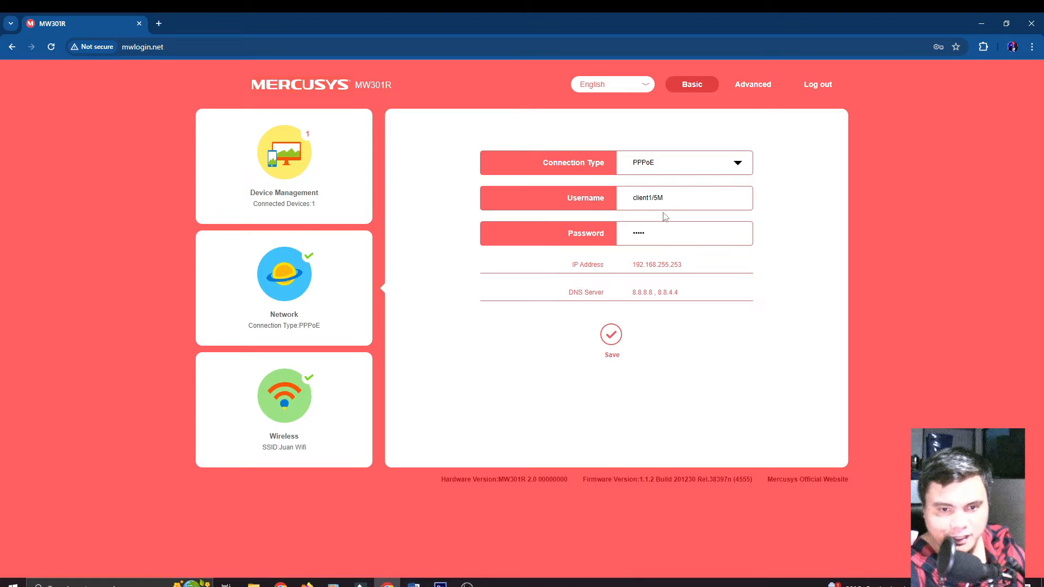
Step: Check the PPPoE username and password fields, then open a new Chrome tab
{"action": "left_click", "coordinate": [678, 200]}
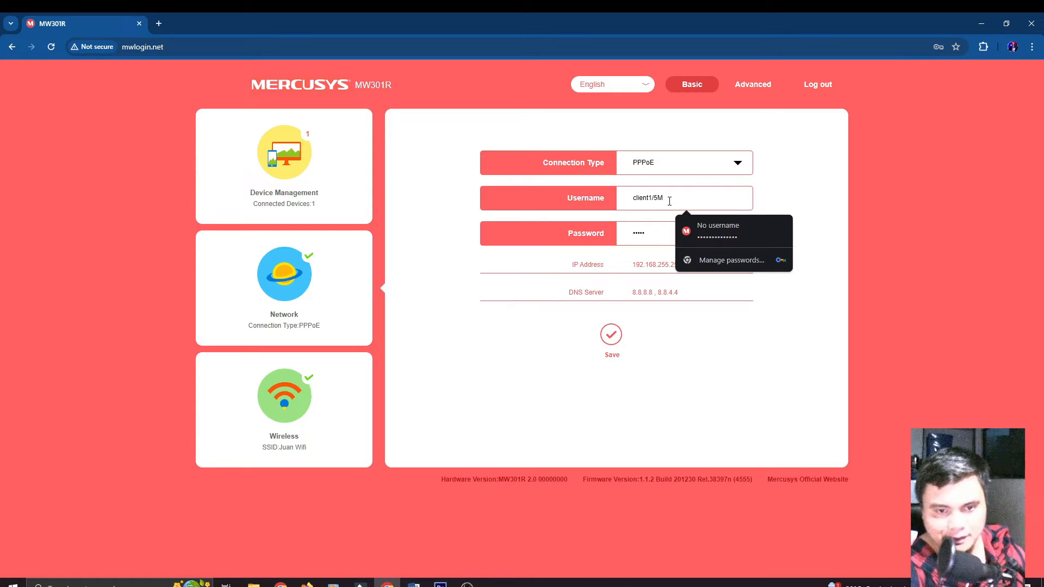
{"action": "left_click", "coordinate": [658, 234]}
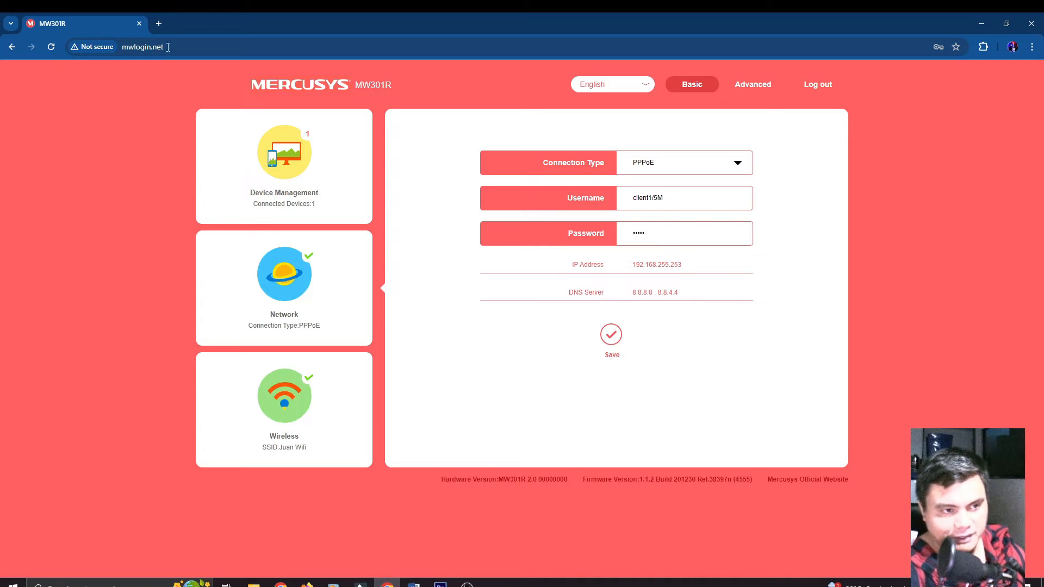
{"action": "left_click", "coordinate": [159, 23]}
Step: Run the Fast.com speed test, rerunning it to about 4.5 Mbps, then return to the router tab
{"action": "type", "text": "fast"}
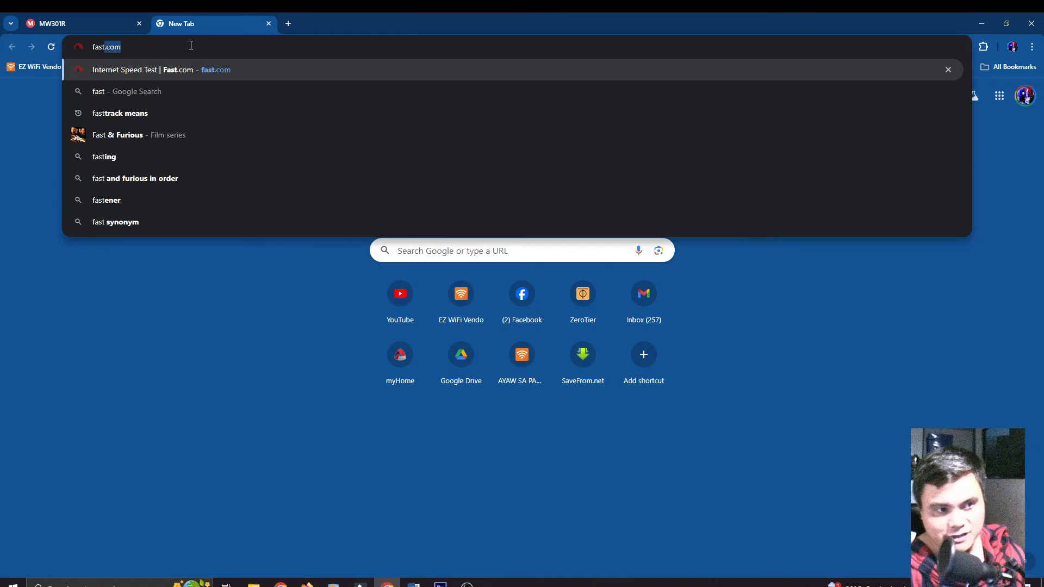
{"action": "key", "text": "Return"}
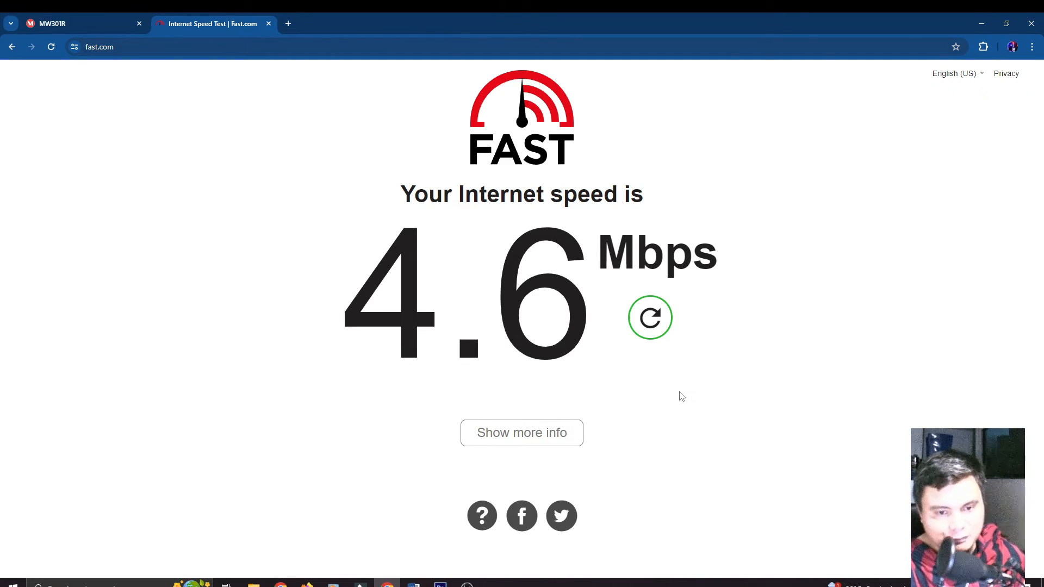
{"action": "left_click", "coordinate": [652, 329]}
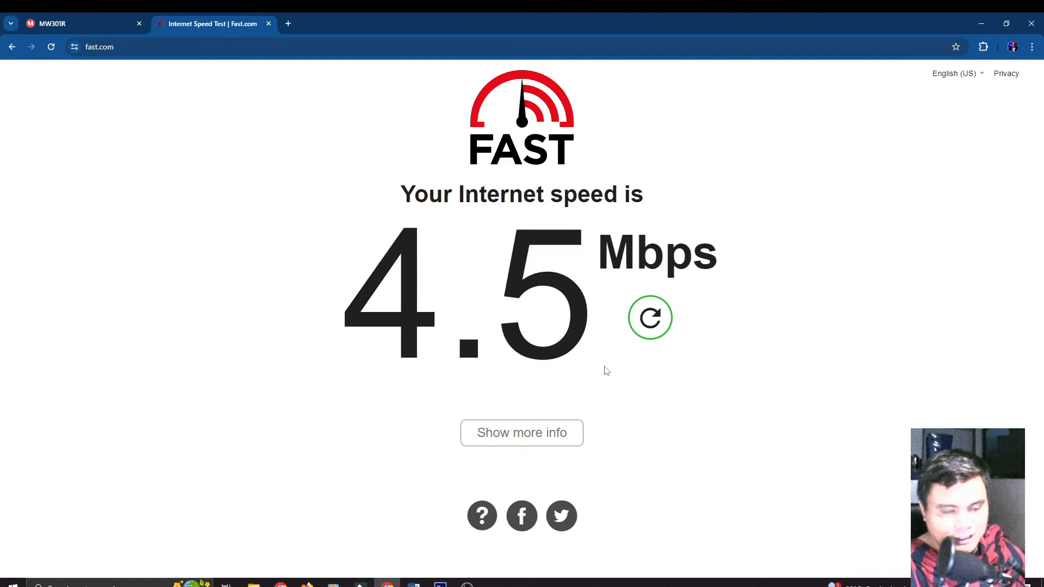
{"action": "left_click", "coordinate": [94, 14]}
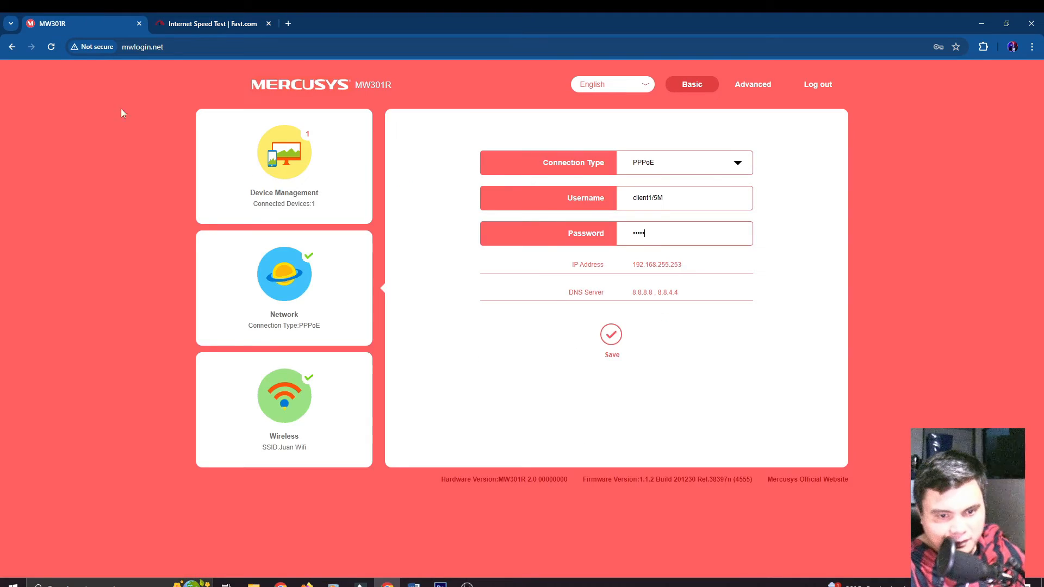
Step: Change the PPPoE username's client number to 2 for the 10M profile, save, and recheck the password
{"action": "left_click", "coordinate": [671, 205]}
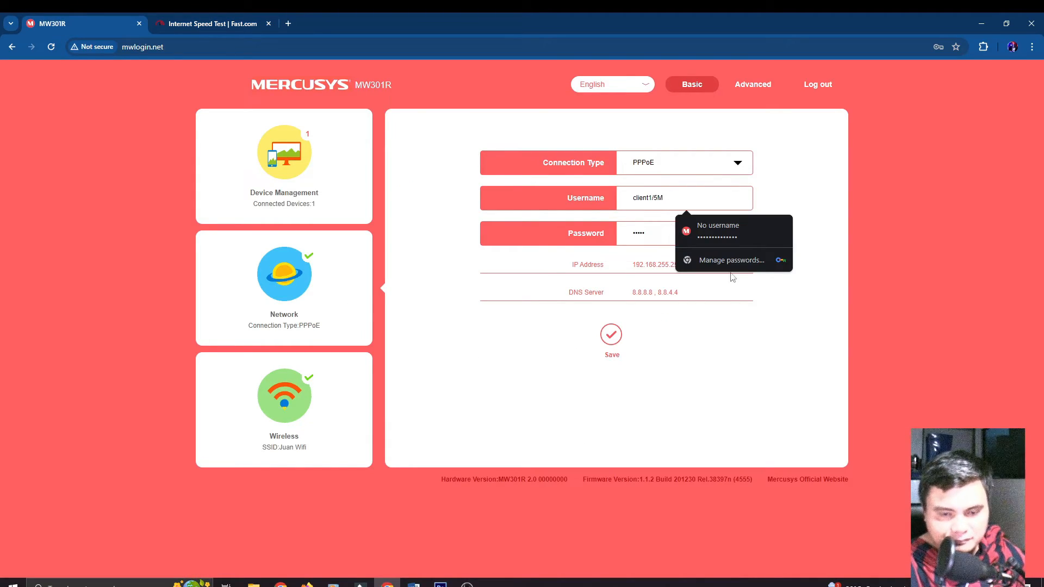
{"action": "left_click", "coordinate": [769, 331]}
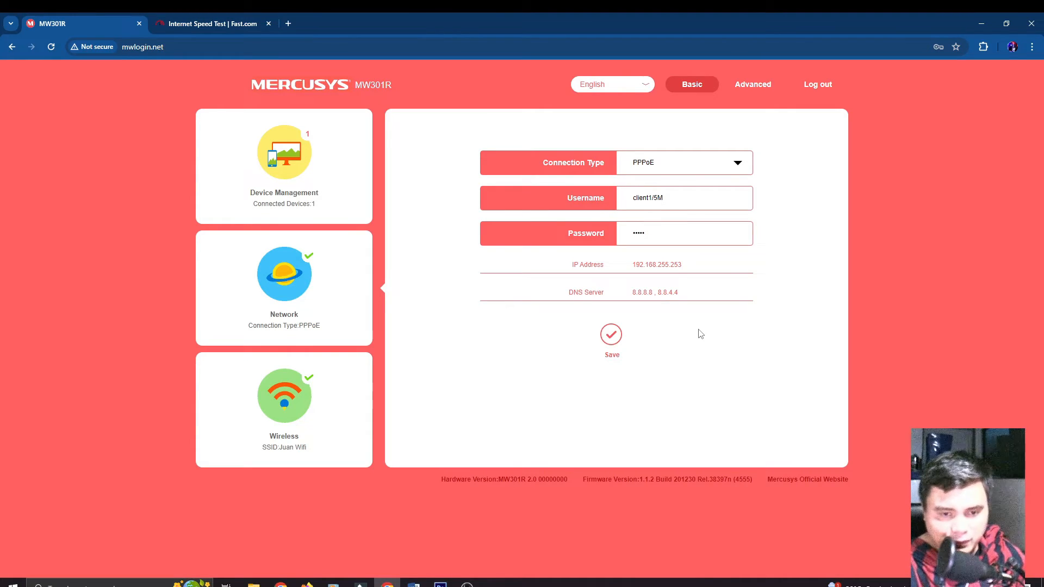
{"action": "left_click", "coordinate": [653, 197]}
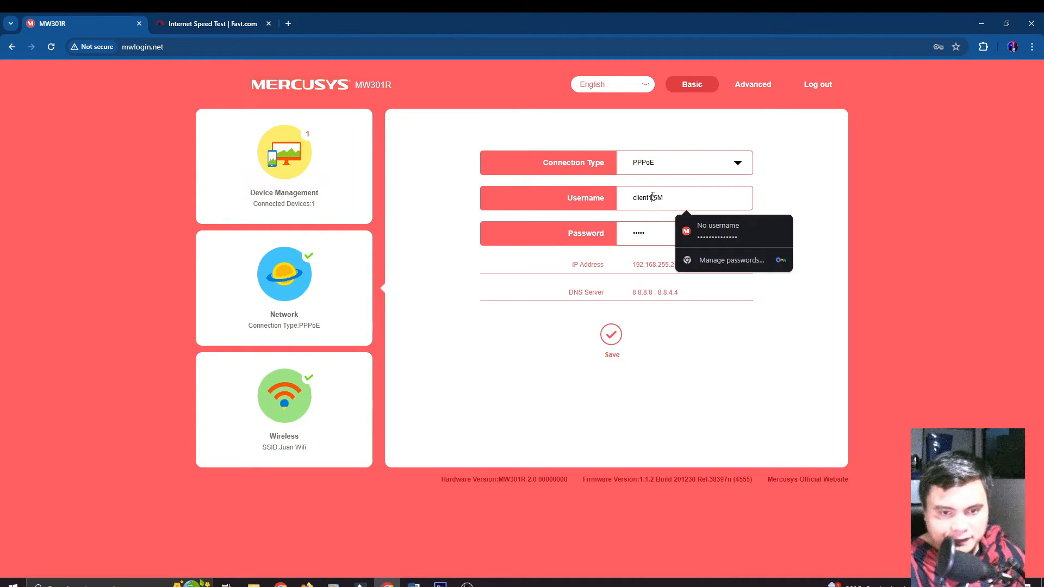
{"action": "key", "text": "BackSpace"}
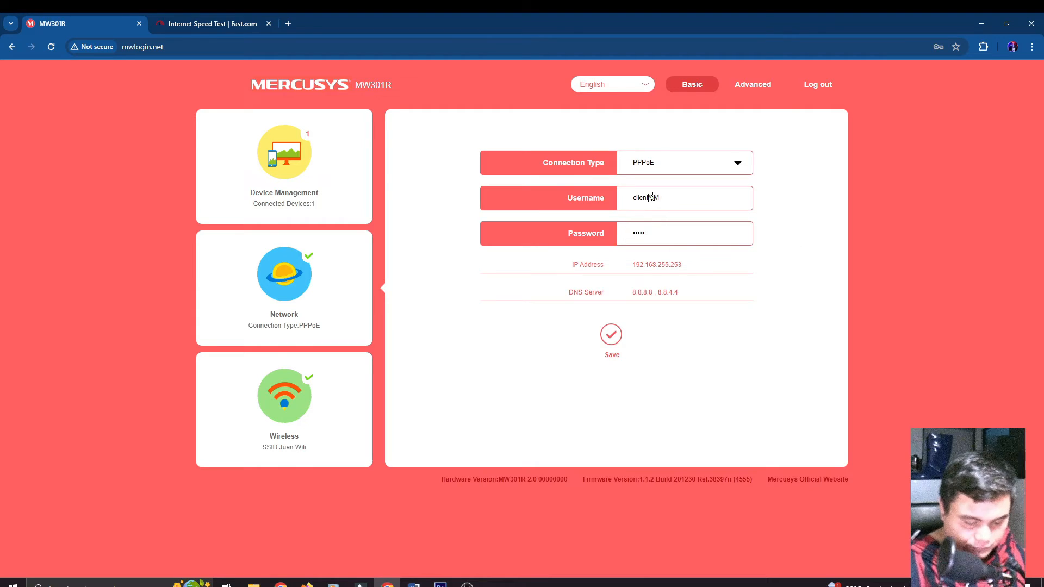
{"action": "type", "text": "2"}
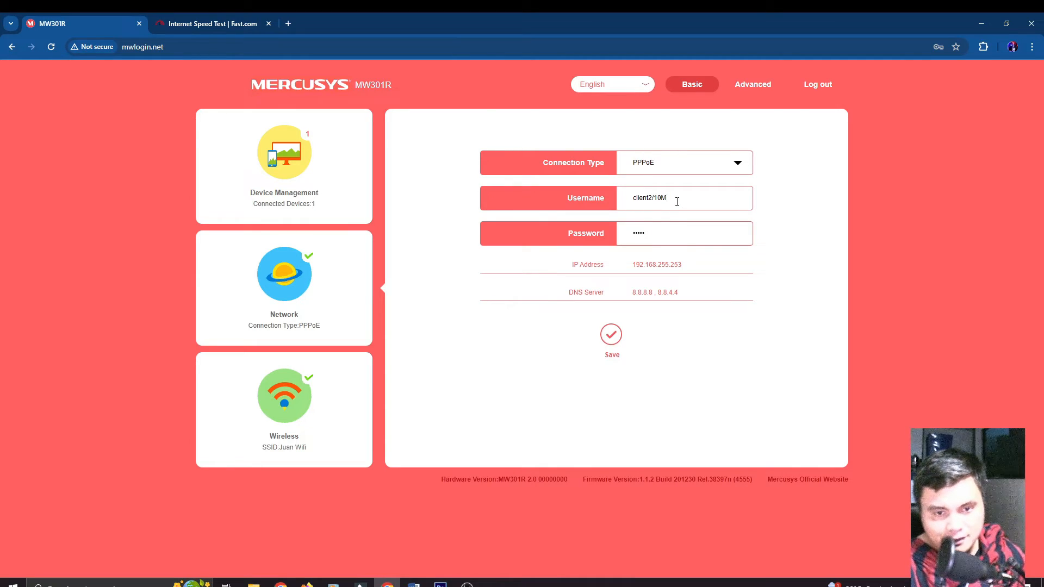
{"action": "mouse_move", "coordinate": [656, 200]}
{"action": "left_mouse_down"}
{"action": "mouse_move", "coordinate": [634, 200]}
{"action": "mouse_move", "coordinate": [673, 201]}
{"action": "left_mouse_up"}
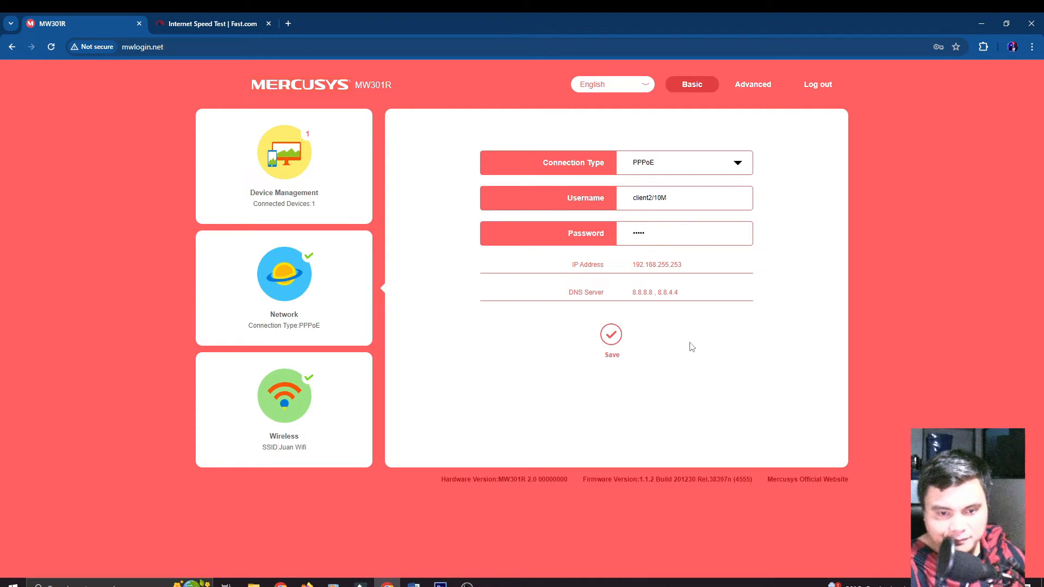
{"action": "left_click", "coordinate": [613, 340]}
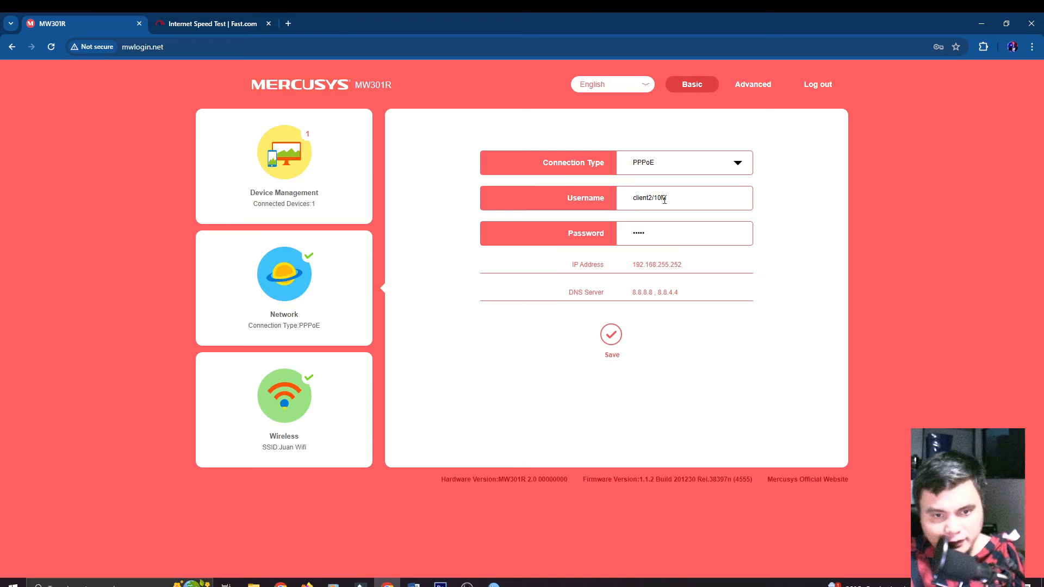
{"action": "left_click", "coordinate": [662, 234]}
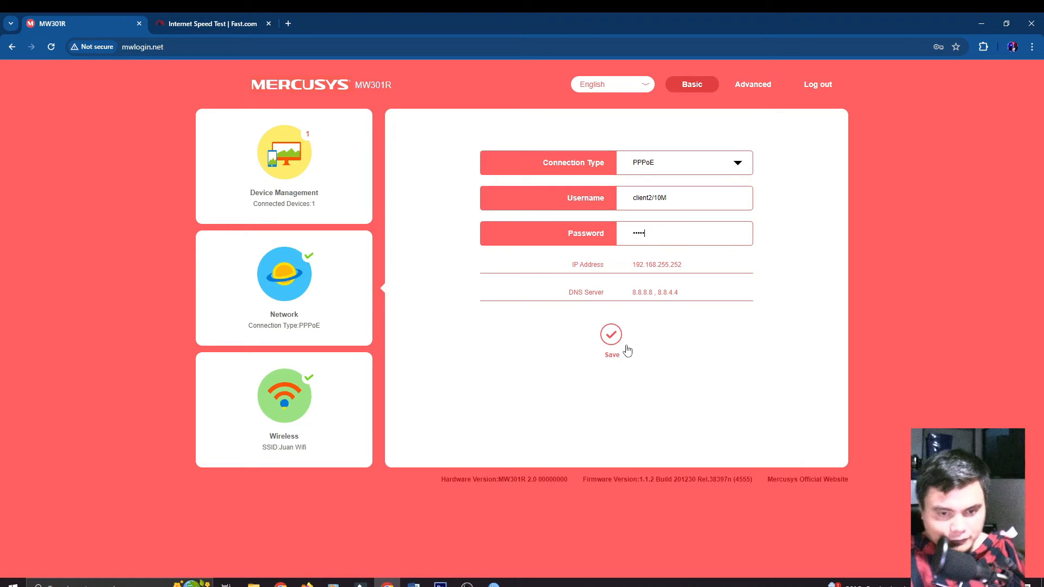
{"action": "left_click", "coordinate": [233, 26]}
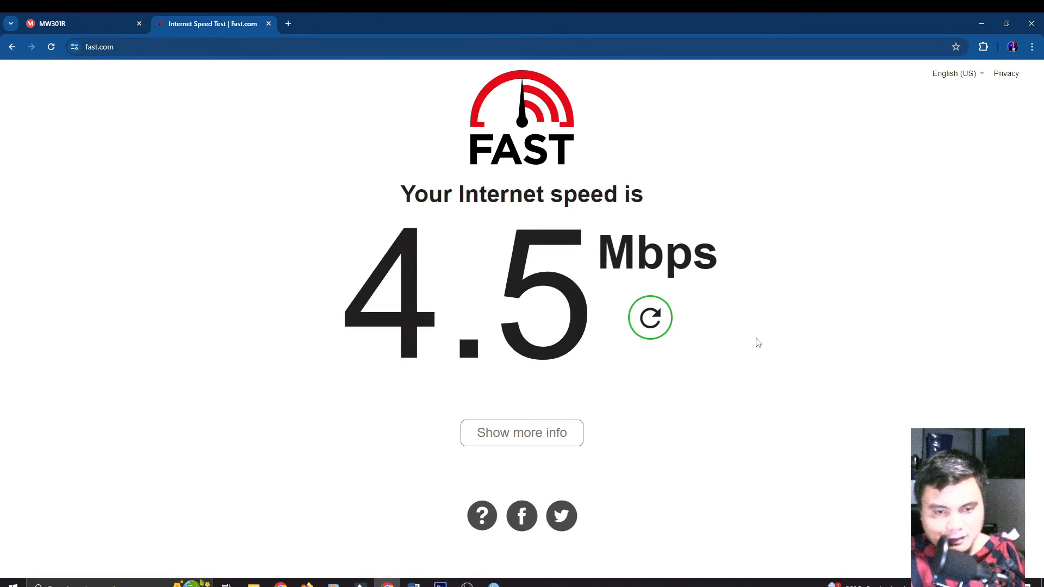
Step: Rerun the Fast.com test twice until it reports about 9.6 Mbps
{"action": "left_click", "coordinate": [651, 318]}
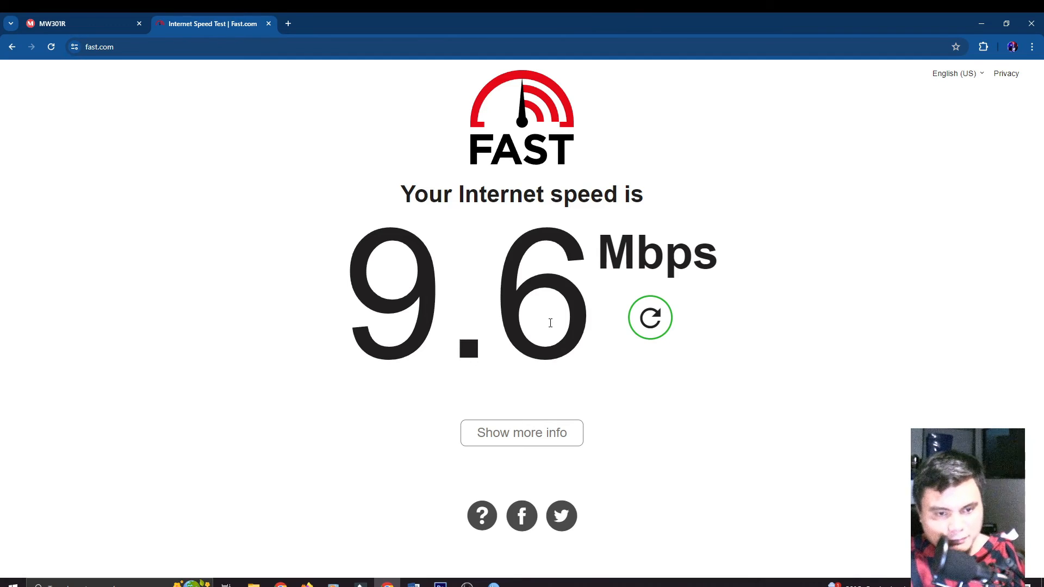
{"action": "left_click", "coordinate": [650, 318]}
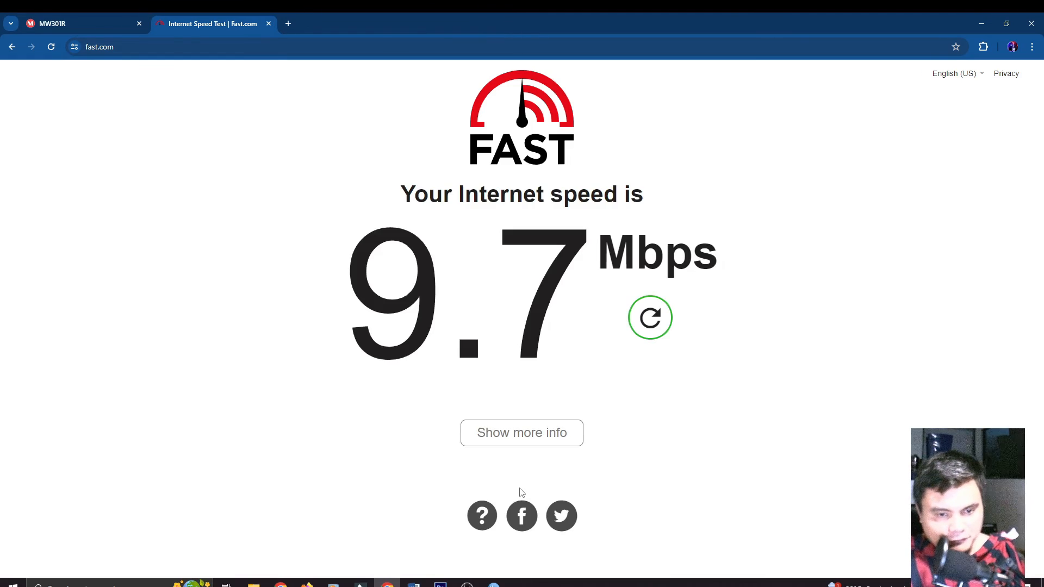
Step: Zoom out and pan the PPPoE SET-UP diagram to show ISP, MikroTik and the 5mbps/10mbps router
{"action": "left_click", "coordinate": [441, 585]}
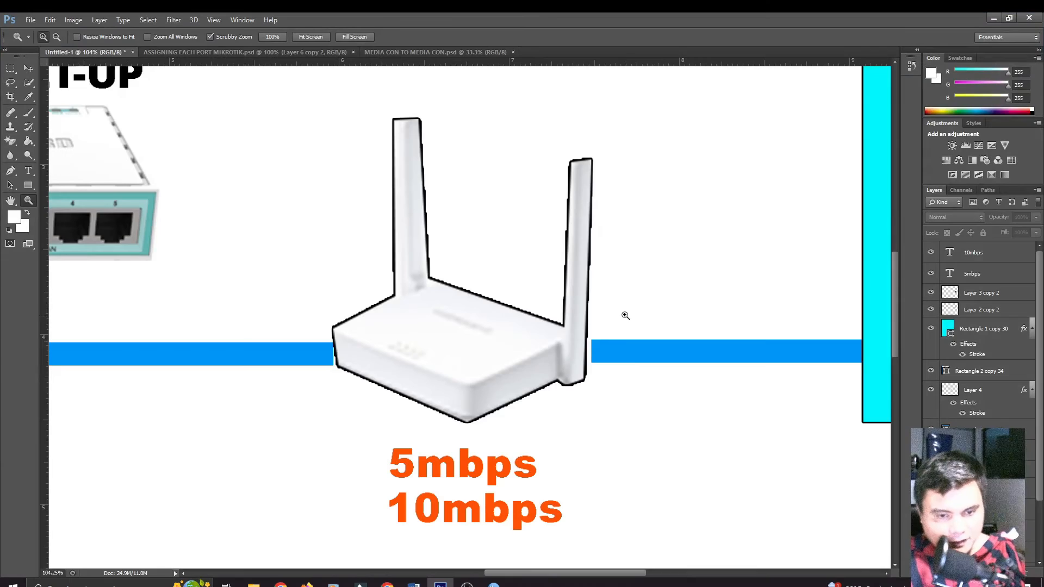
{"action": "left_click_drag", "start_coordinate": [626, 312], "coordinate": [591, 366]}
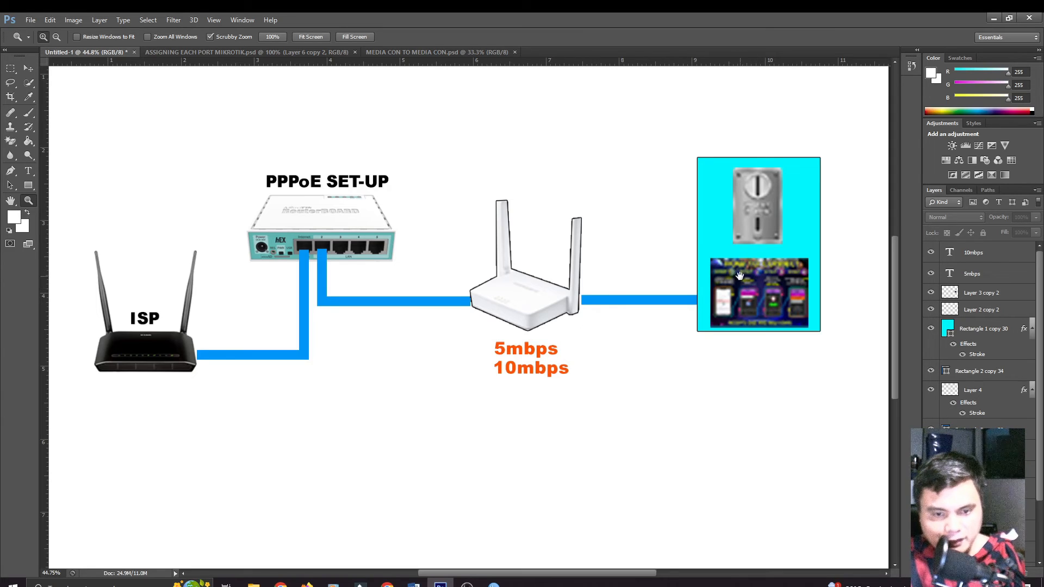
{"action": "left_click_drag", "start_coordinate": [739, 276], "coordinate": [694, 269]}
{"action": "left_click_drag", "start_coordinate": [698, 234], "coordinate": [676, 265]}
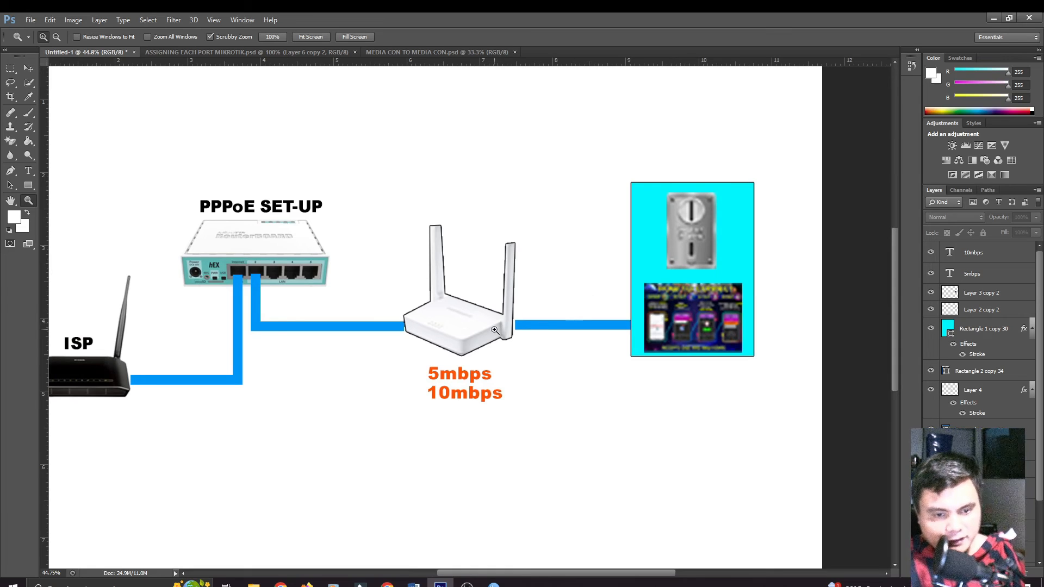